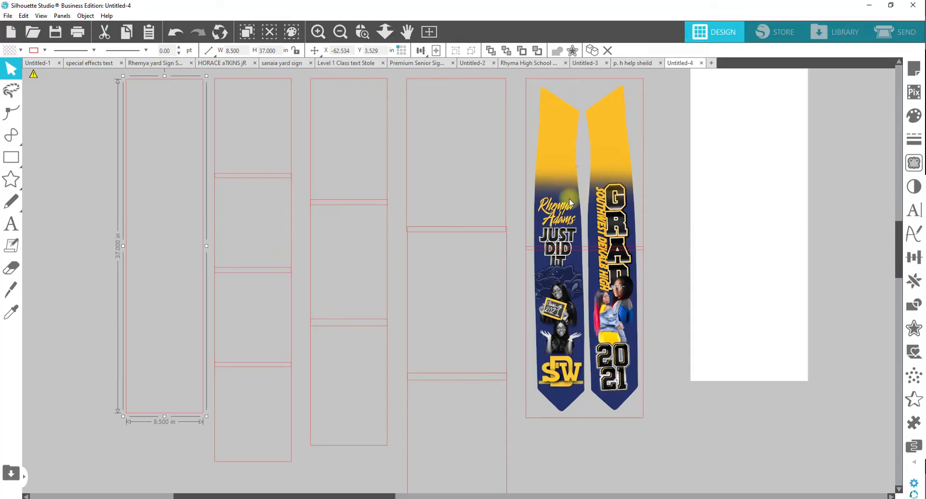
Step: Move both stole panels from the two-section frame into the three-section frame, staggering them side by side
{"action": "left_click", "coordinate": [385, 32]}
{"action": "left_click_drag", "start_coordinate": [403, 187], "coordinate": [415, 140]}
{"action": "left_click_drag", "start_coordinate": [518, 196], "coordinate": [442, 276]}
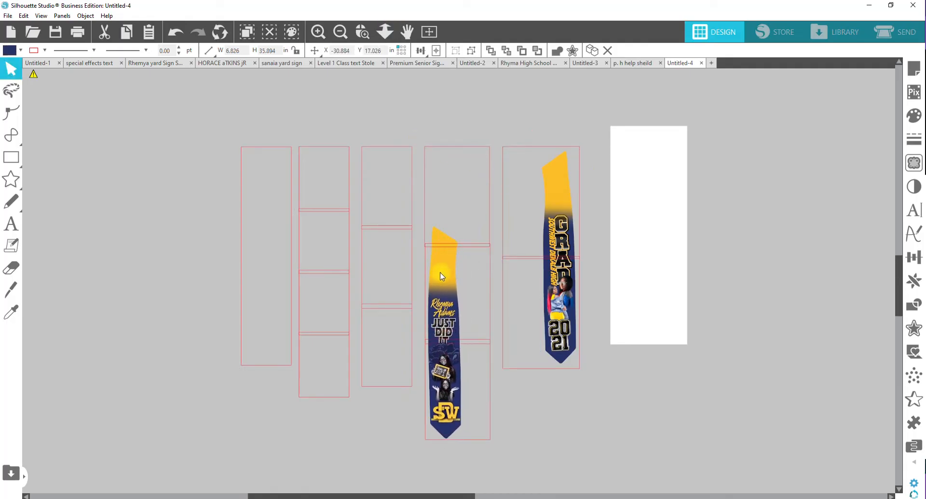
{"action": "left_click_drag", "start_coordinate": [563, 196], "coordinate": [478, 188]}
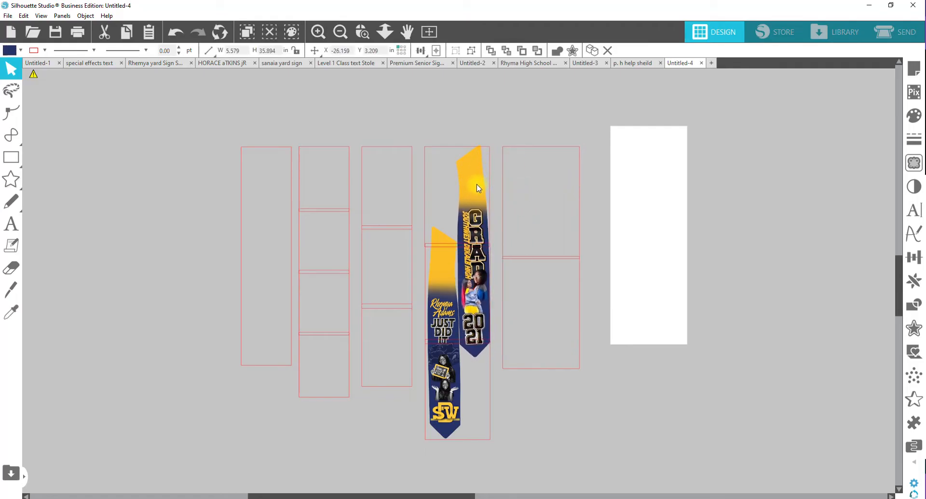
{"action": "left_click_drag", "start_coordinate": [478, 188], "coordinate": [477, 188]}
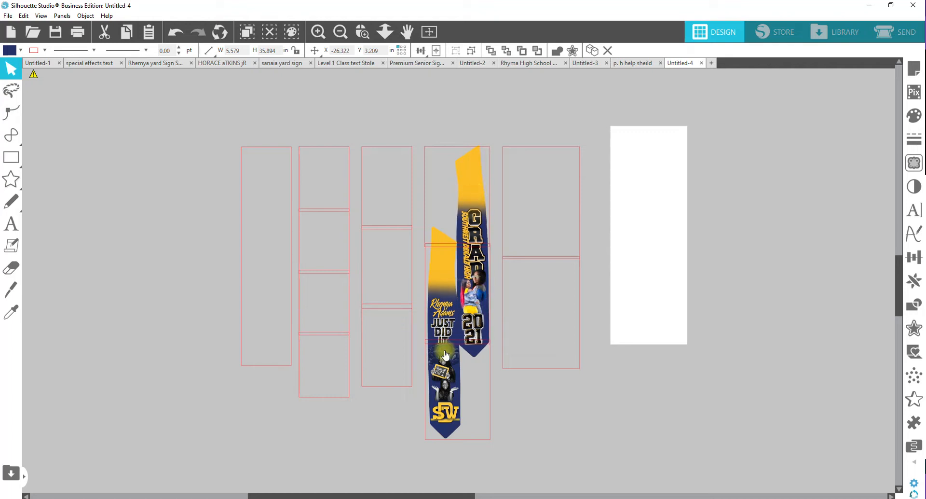
{"action": "key", "text": "Escape"}
{"action": "left_click", "coordinate": [476, 257]}
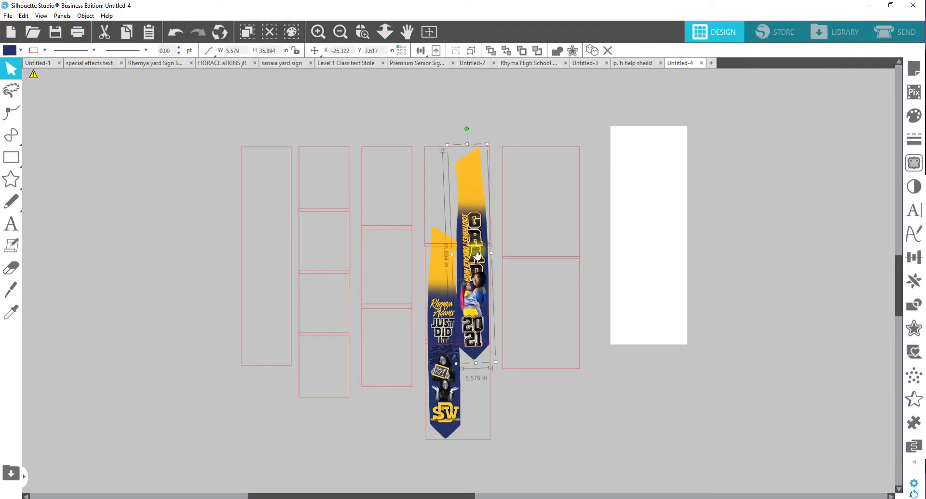
Step: Move both stole panels back side by side into the two-section frame
{"action": "left_click_drag", "start_coordinate": [476, 255], "coordinate": [569, 255]}
{"action": "left_click_drag", "start_coordinate": [441, 308], "coordinate": [566, 238]}
{"action": "left_click", "coordinate": [575, 227]}
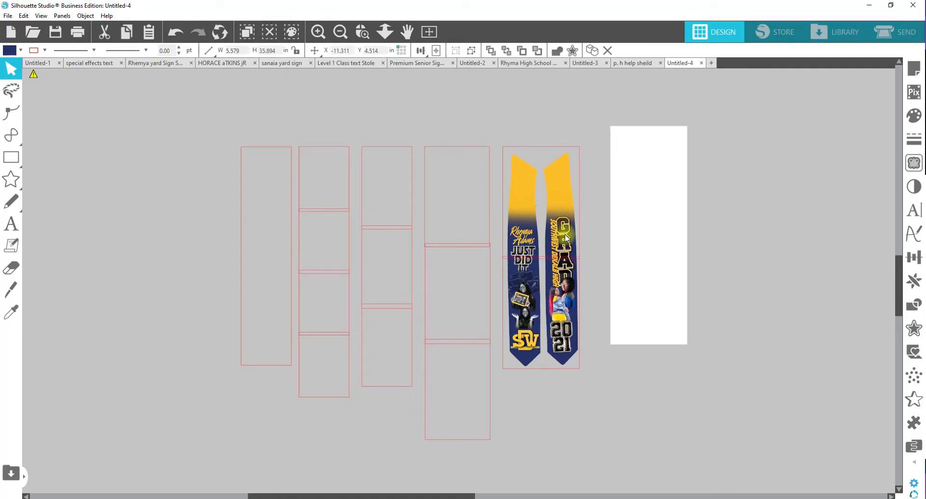
{"action": "left_click", "coordinate": [566, 236]}
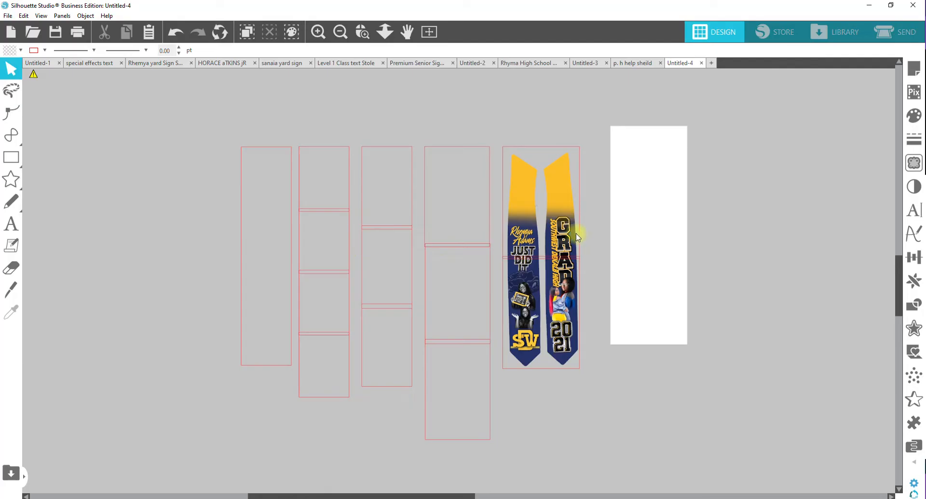
Step: Move both stole panels together onto the white page and adjust the GRAD panel's position
{"action": "left_click", "coordinate": [561, 209], "text": "shift"}
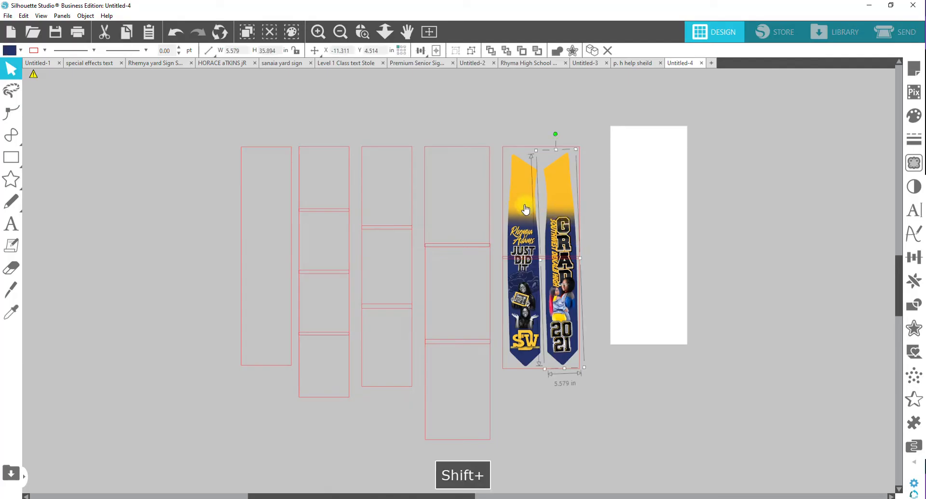
{"action": "left_click_drag", "start_coordinate": [526, 208], "coordinate": [633, 178]}
{"action": "left_click", "coordinate": [694, 186]}
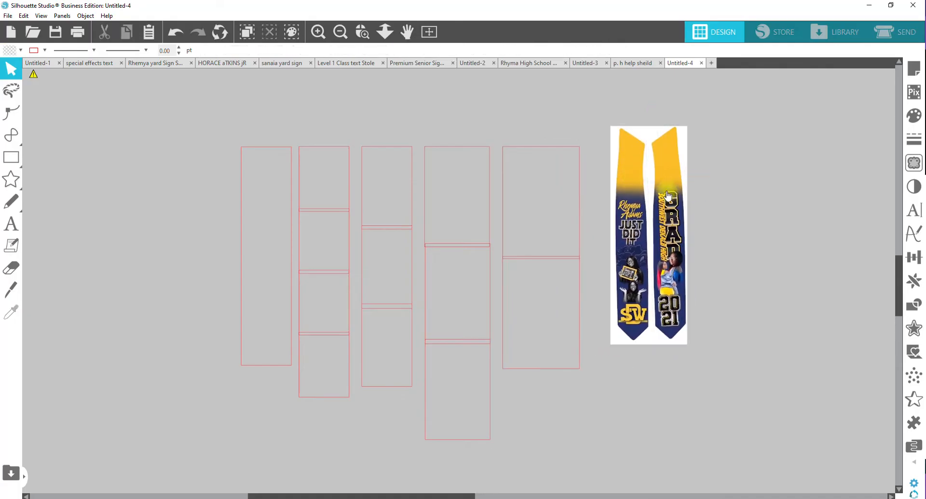
{"action": "left_click", "coordinate": [668, 196]}
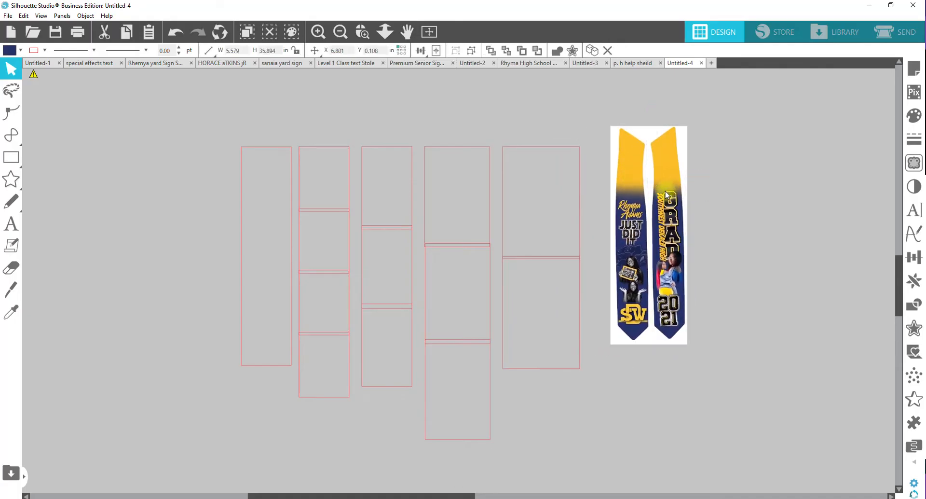
Step: Open the page setup, choose None as the machine, and select the page width value
{"action": "left_click", "coordinate": [913, 72]}
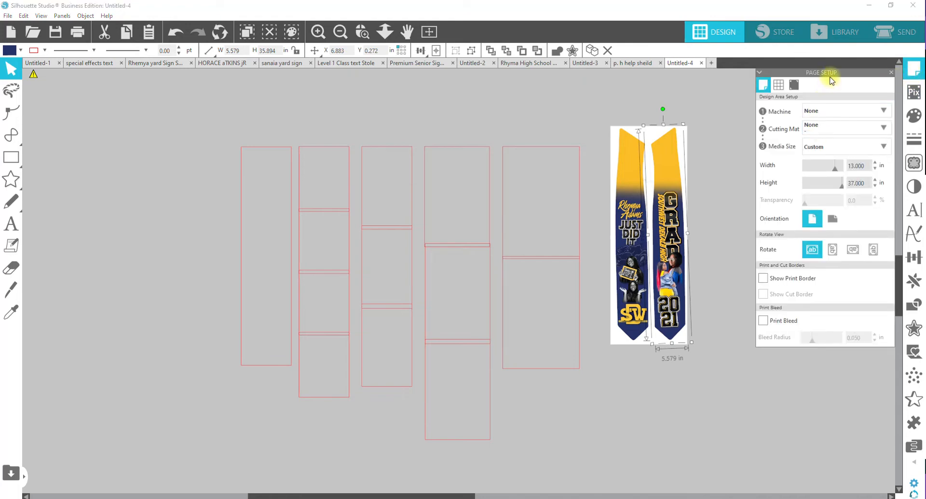
{"action": "left_click", "coordinate": [836, 111]}
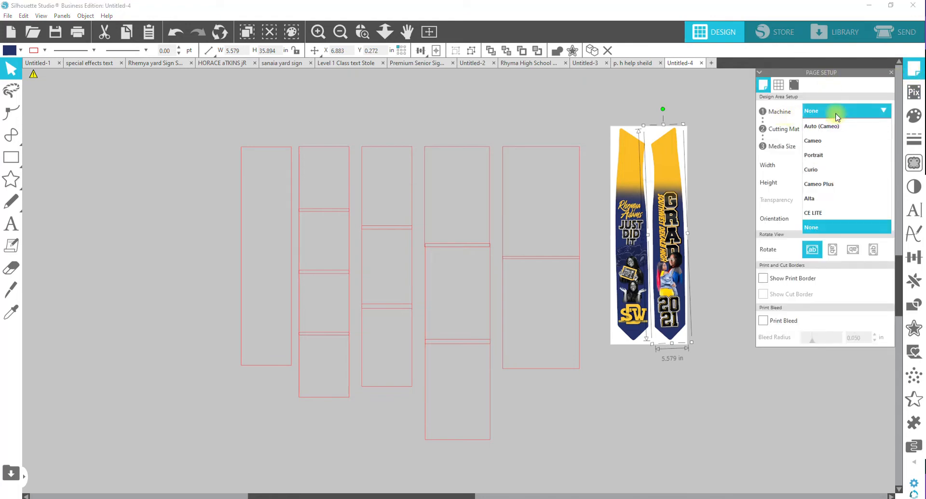
{"action": "left_click", "coordinate": [816, 227]}
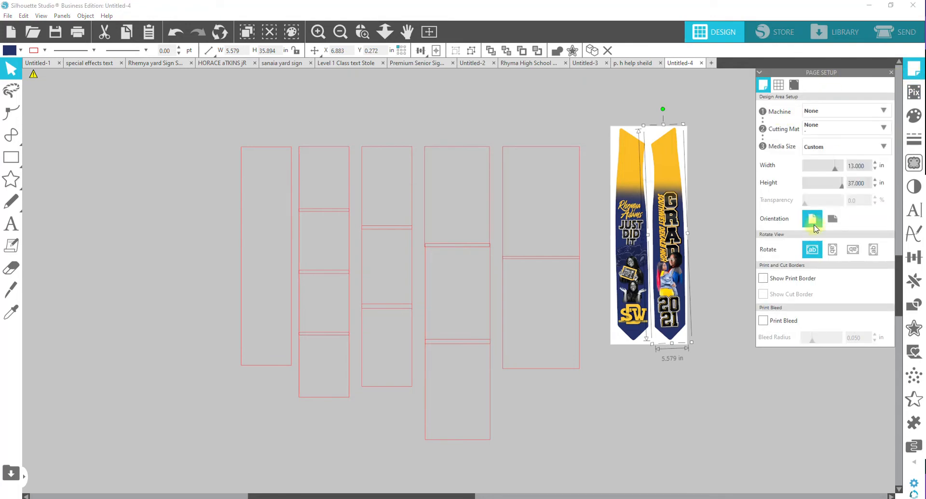
{"action": "left_click", "coordinate": [865, 165]}
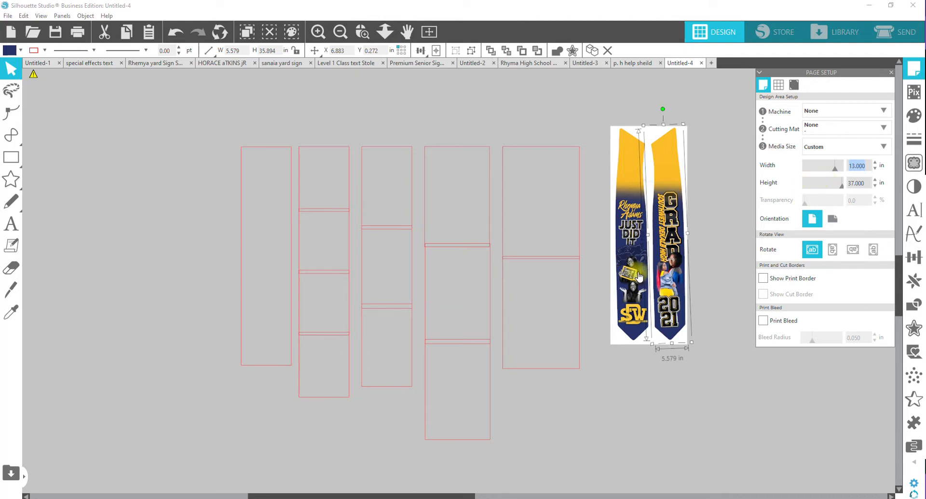
Step: Nudge the GRAD stole panel slightly so that it sits within the white page beside the other panel
{"action": "left_click", "coordinate": [641, 230]}
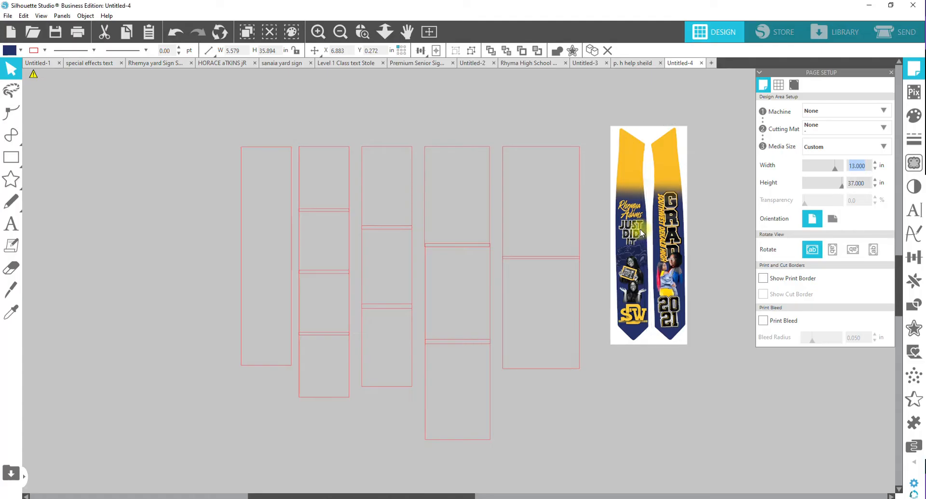
{"action": "left_click", "coordinate": [663, 229]}
{"action": "left_click_drag", "start_coordinate": [663, 230], "coordinate": [662, 231]}
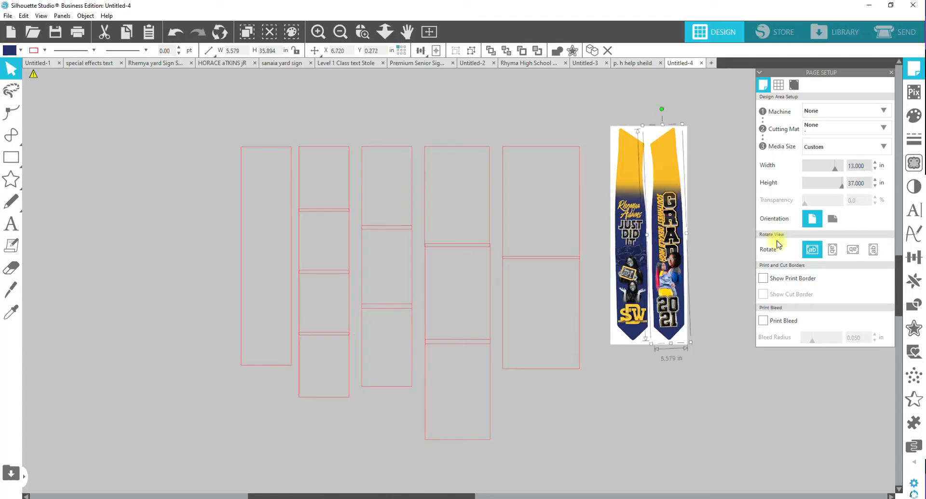
Step: Open the EPSON WF-7720 printing preferences from the print setup and set the document size to Super B (13 x 19 in)
{"action": "left_click", "coordinate": [8, 15]}
{"action": "left_click", "coordinate": [22, 167]}
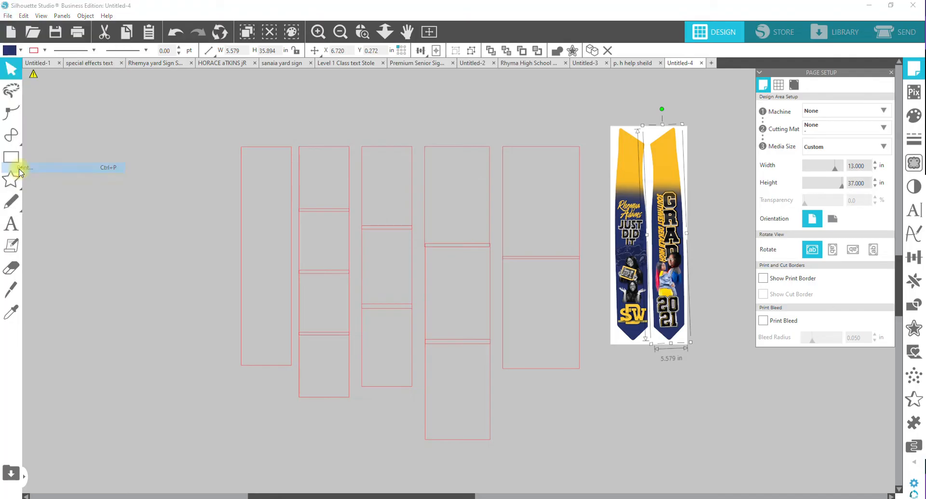
{"action": "mouse_move", "coordinate": [19, 176]}
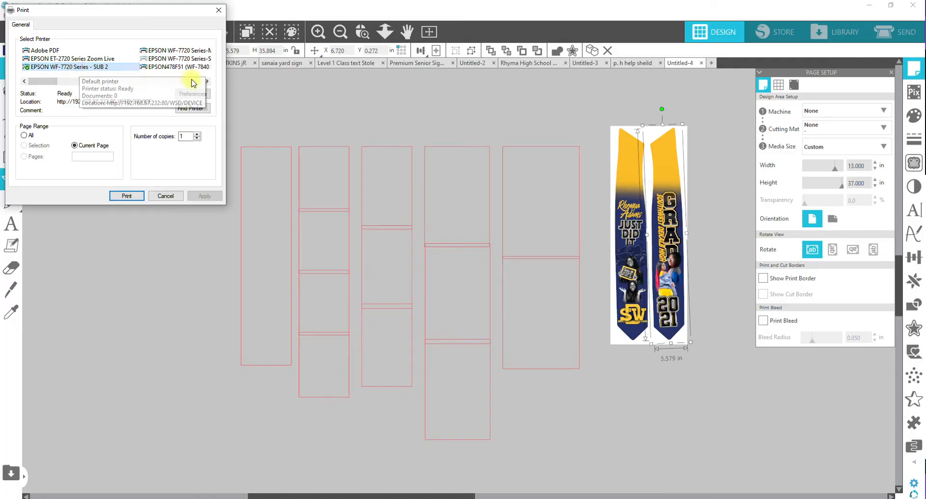
{"action": "left_click", "coordinate": [201, 97]}
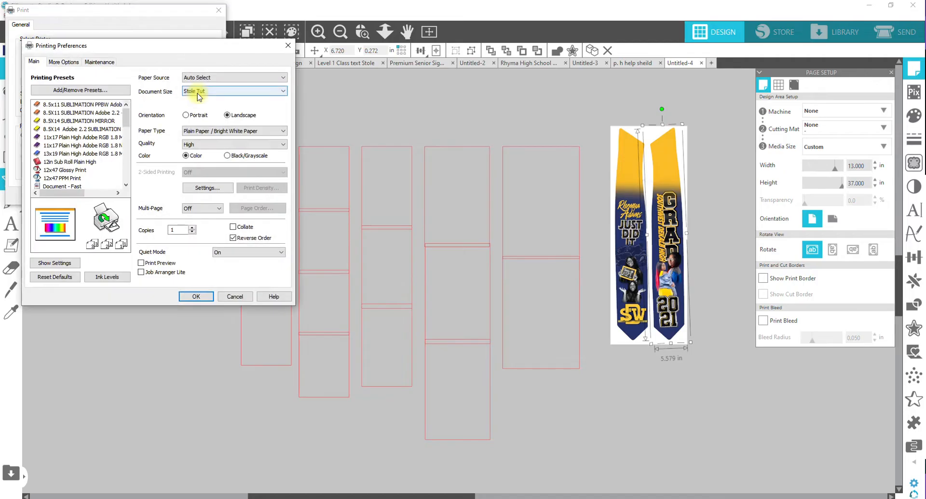
{"action": "left_click", "coordinate": [201, 91]}
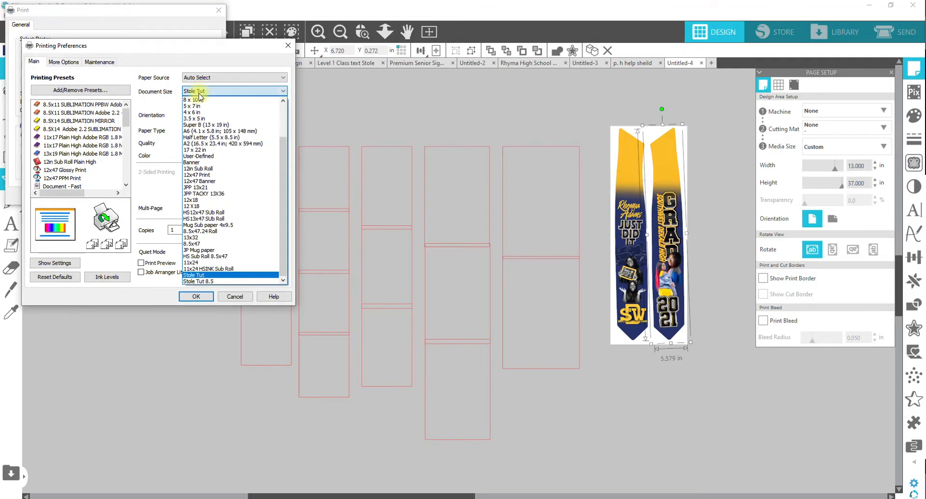
{"action": "left_click", "coordinate": [207, 124]}
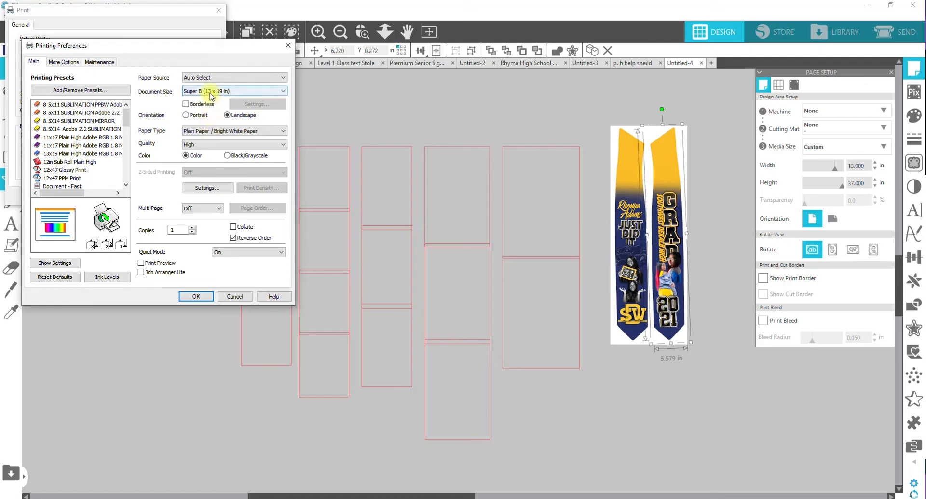
Step: Open the user-defined paper sizes and delete the saved Stole Tut size
{"action": "left_click", "coordinate": [211, 92]}
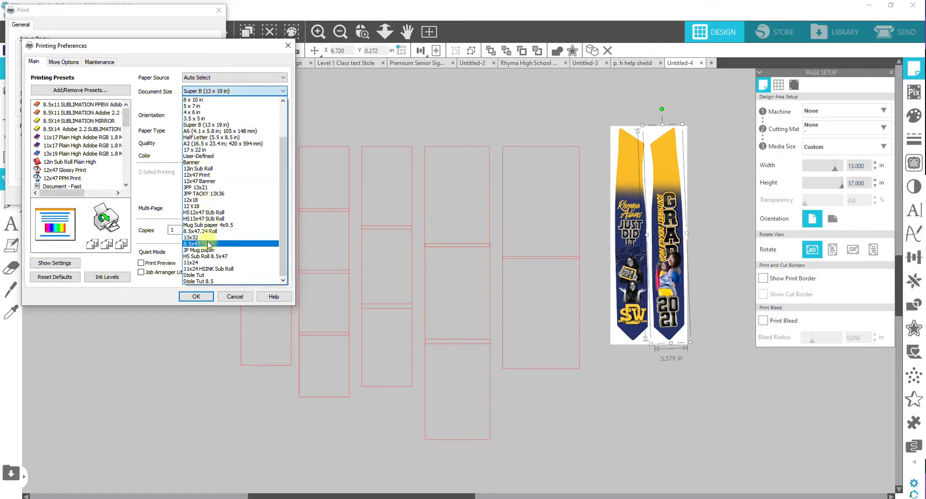
{"action": "left_click", "coordinate": [207, 156]}
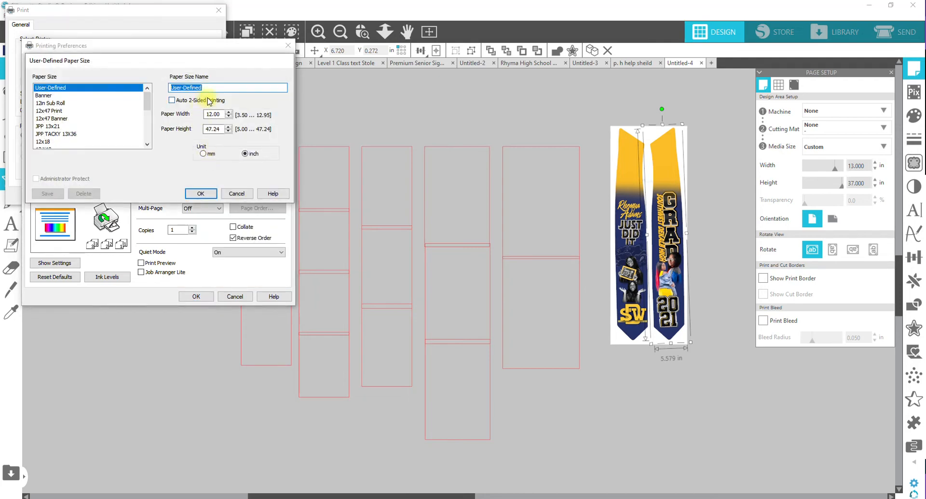
{"action": "scroll", "coordinate": [49, 135], "scroll_direction": "down", "scroll_amount": 5}
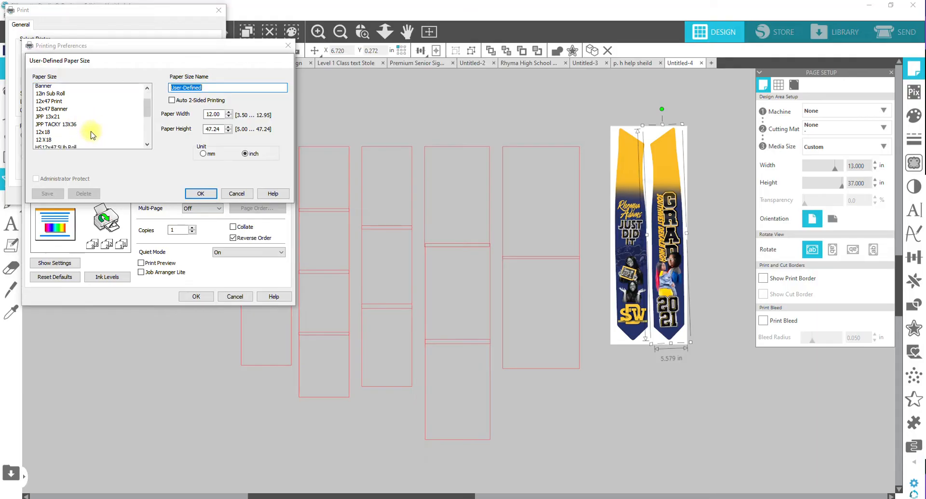
{"action": "scroll", "coordinate": [43, 145], "scroll_direction": "down", "scroll_amount": 1}
{"action": "left_click", "coordinate": [45, 135]}
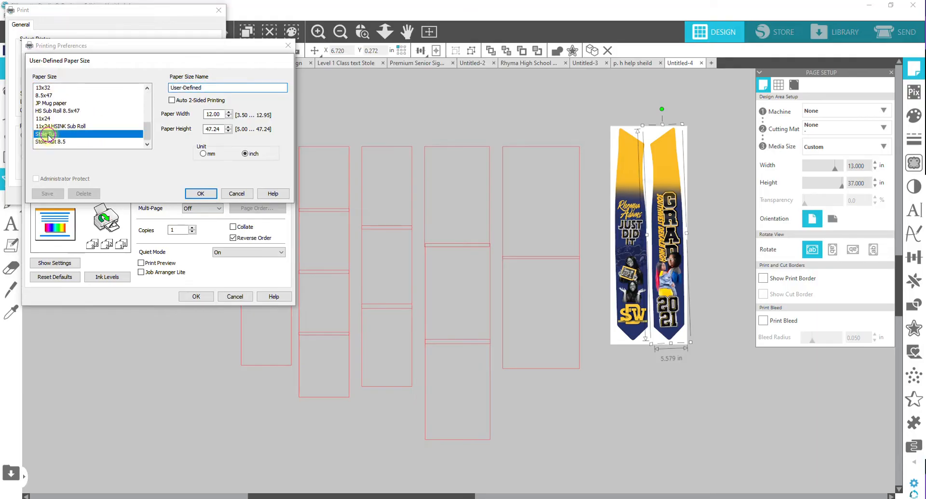
{"action": "left_click", "coordinate": [84, 195]}
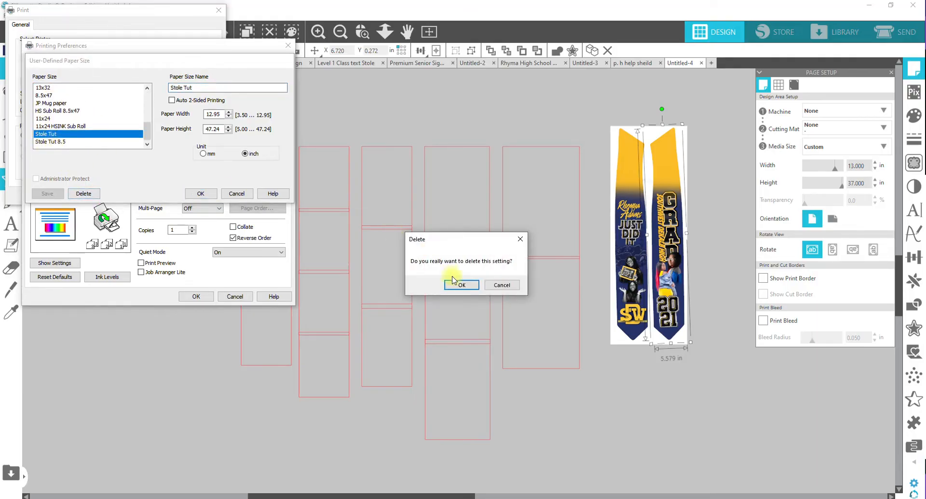
{"action": "left_click", "coordinate": [456, 284]}
Step: Delete the saved Stole Tut 8.5 paper size as well
{"action": "scroll", "coordinate": [65, 145], "scroll_direction": "down", "scroll_amount": 6}
{"action": "left_click", "coordinate": [48, 142]}
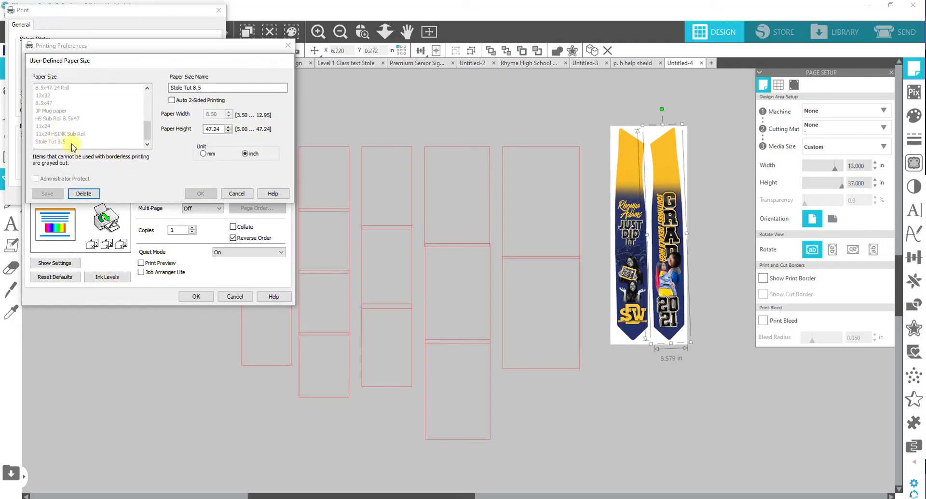
{"action": "left_click", "coordinate": [83, 194]}
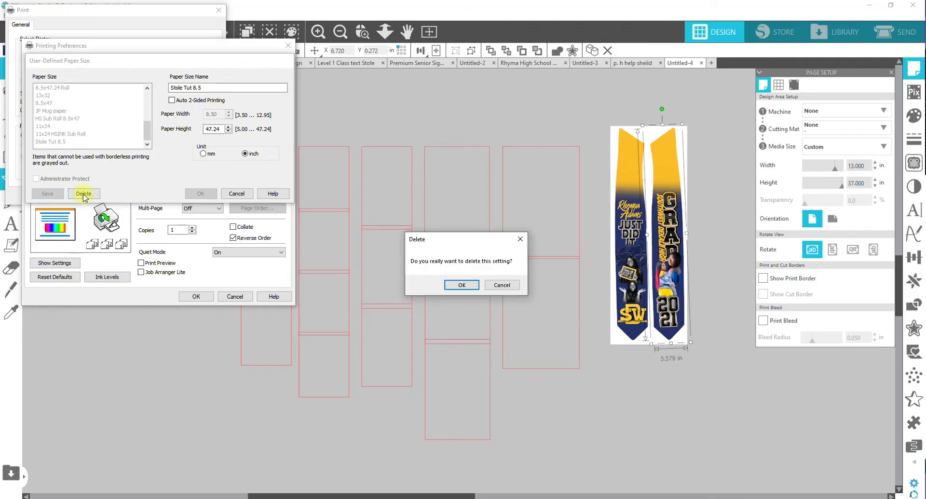
{"action": "left_click", "coordinate": [461, 285]}
{"action": "left_click", "coordinate": [199, 87]}
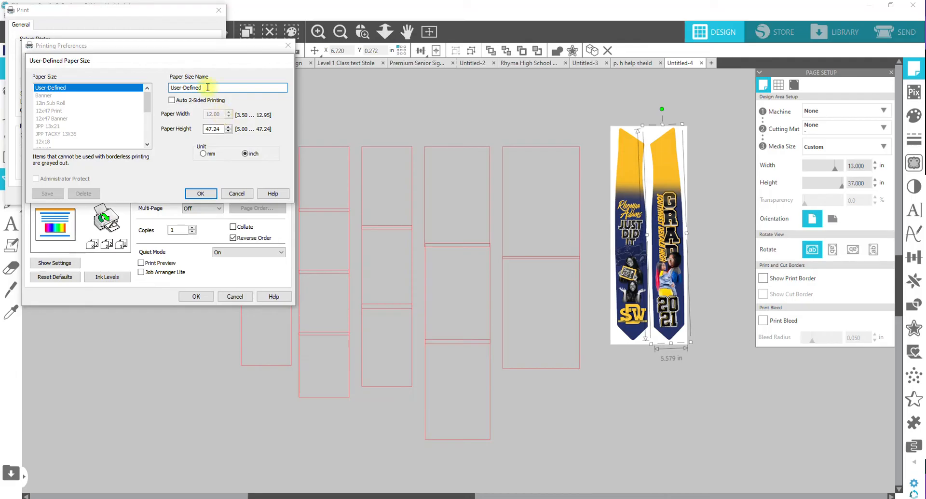
{"action": "left_click", "coordinate": [115, 121]}
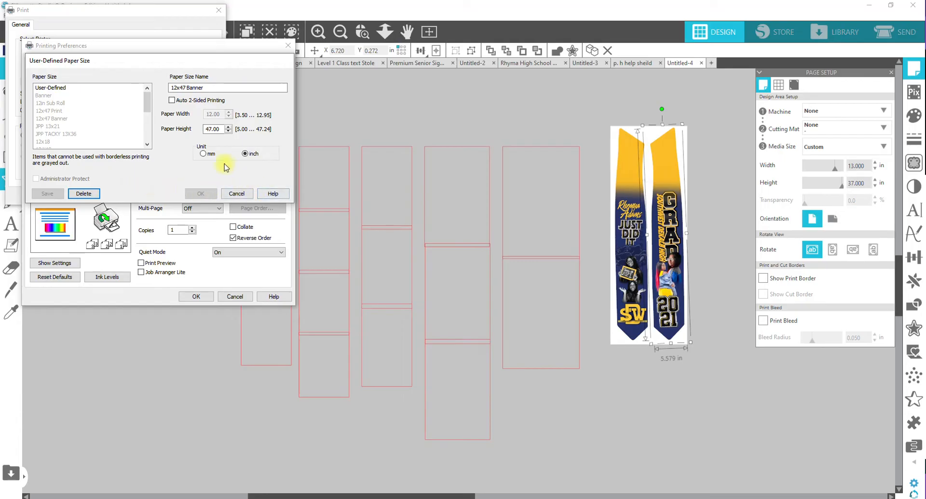
{"action": "left_click", "coordinate": [236, 194]}
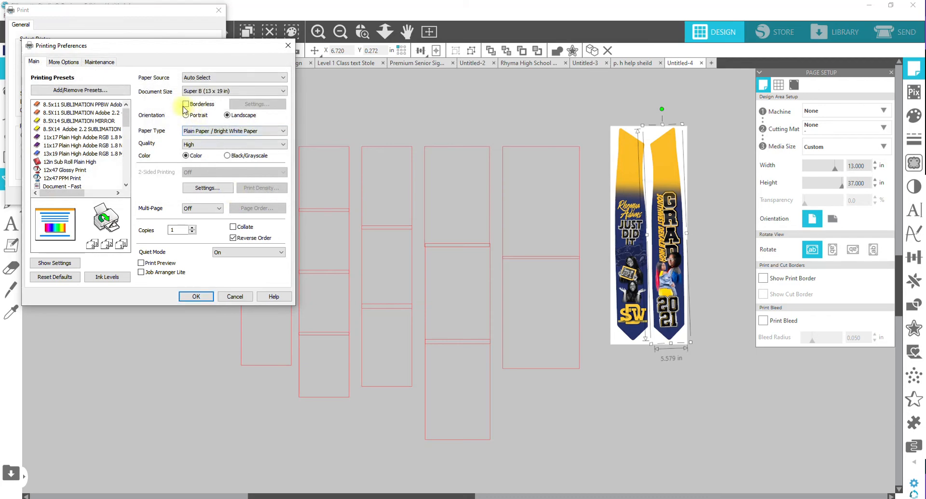
Step: Save a user-defined paper size named Stole Tut with a width of 12.95 in and a height of 47.24 in
{"action": "left_click", "coordinate": [219, 91]}
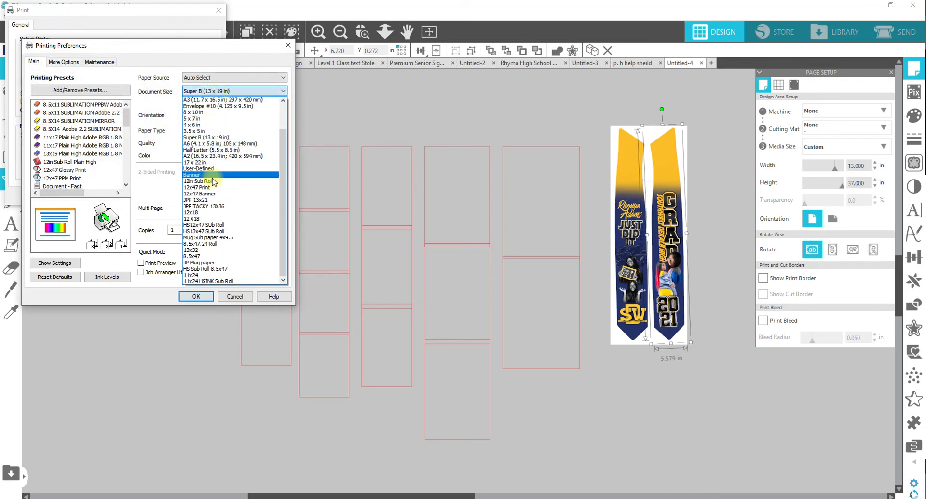
{"action": "left_click", "coordinate": [209, 169]}
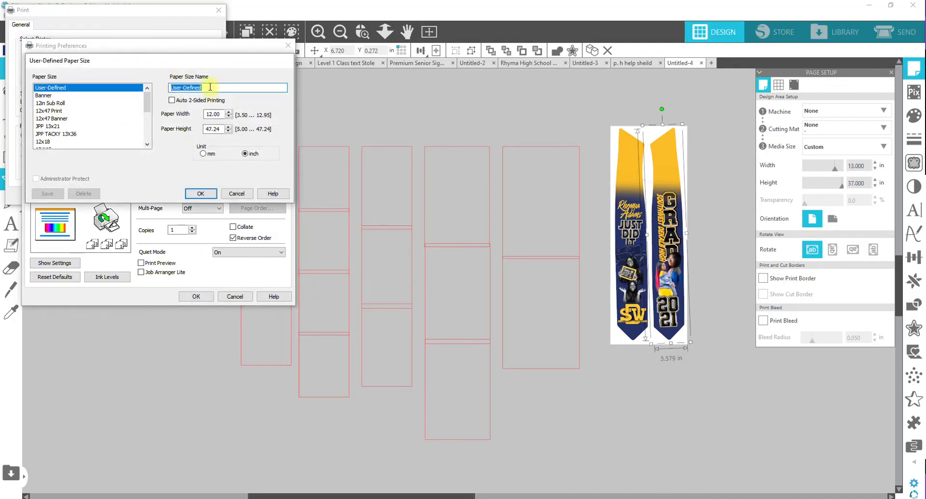
{"action": "type", "text": "Stole "}
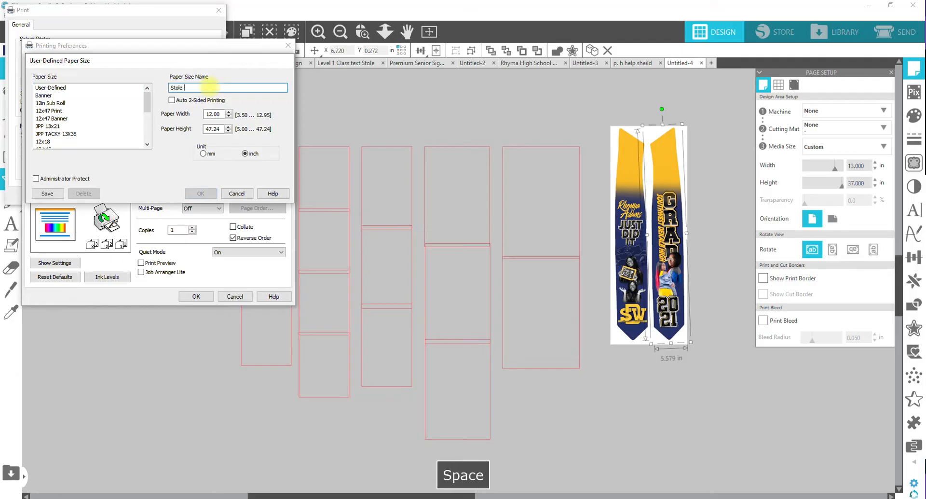
{"action": "type", "text": "Tut"}
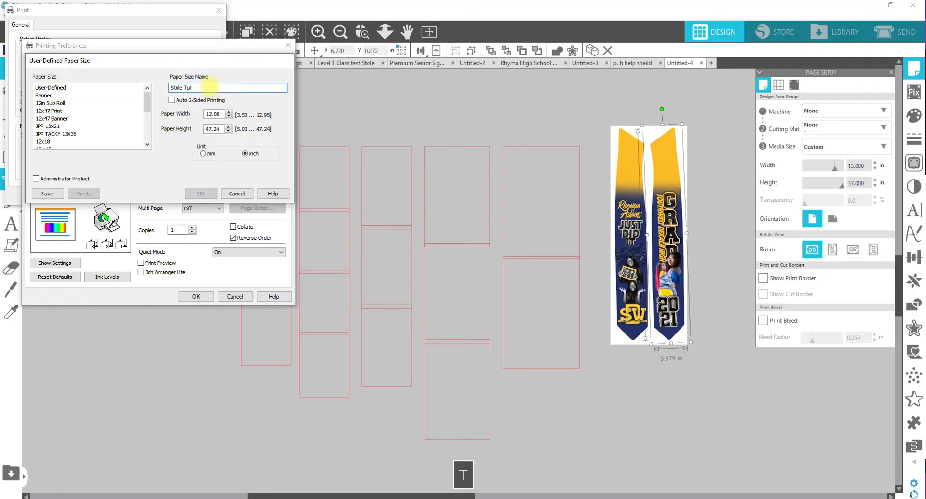
{"action": "double_click", "coordinate": [214, 114]}
{"action": "type", "text": "12.95"}
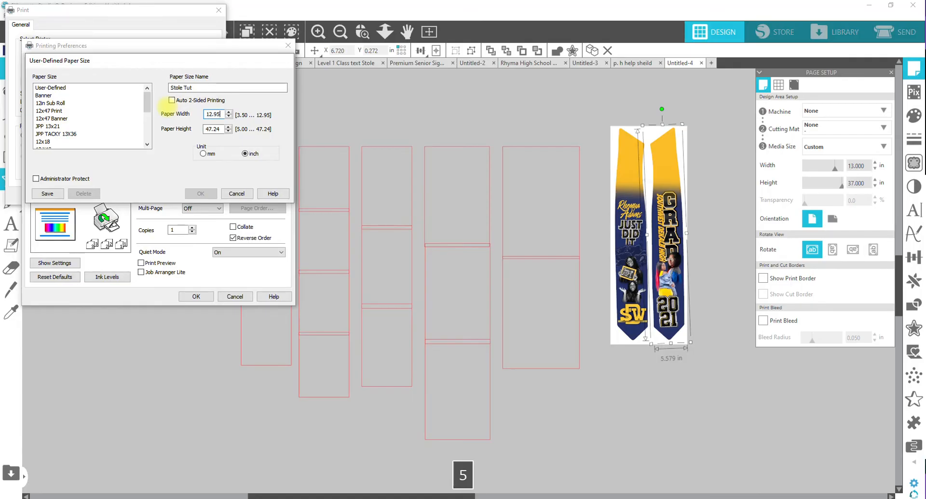
{"action": "key", "text": "Tab"}
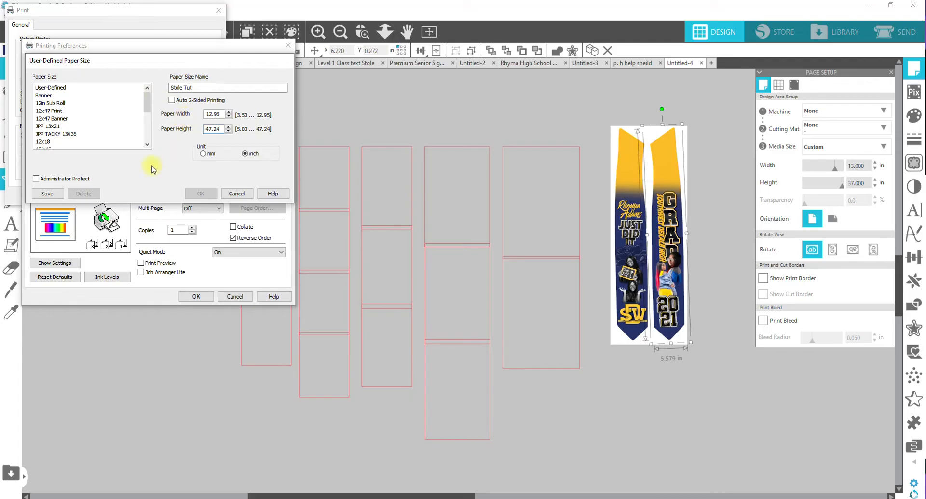
{"action": "left_click", "coordinate": [45, 195]}
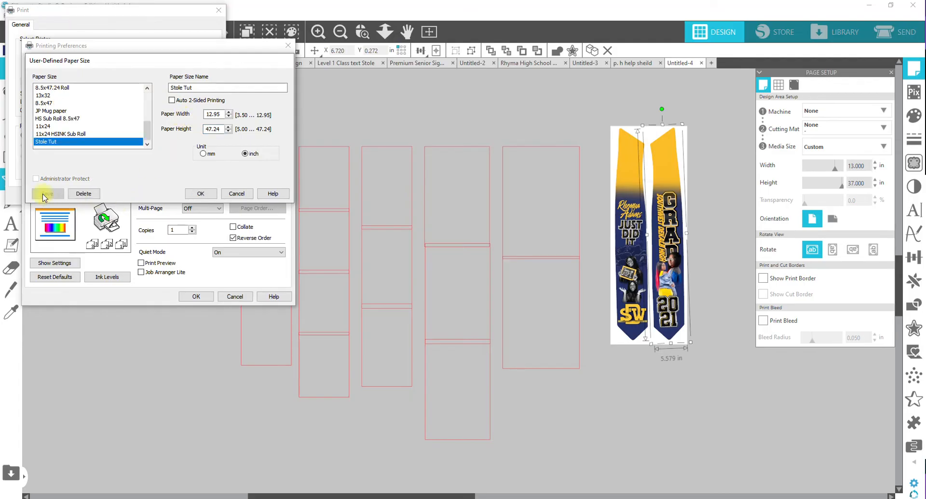
Step: Save a second paper size named Stole Tut 8.5 with a width of 8.5 in and use it as the document size
{"action": "left_click", "coordinate": [197, 89]}
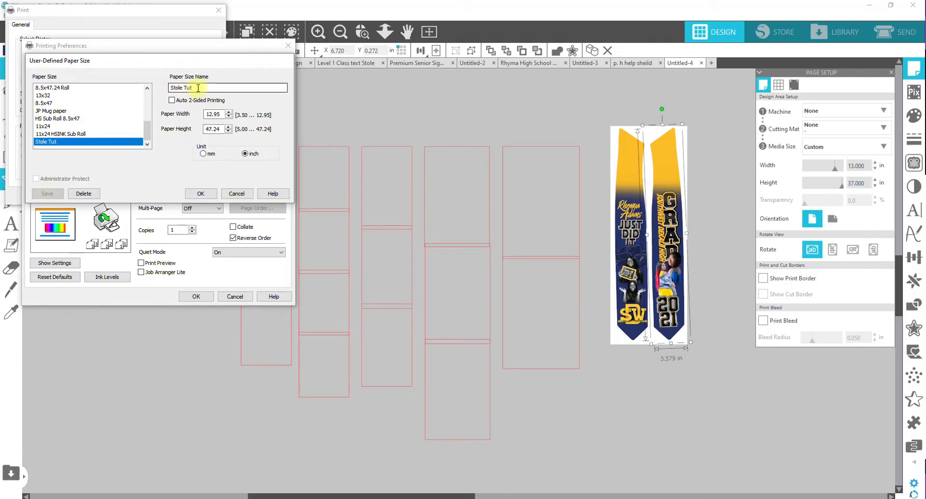
{"action": "type", "text": "8.5"}
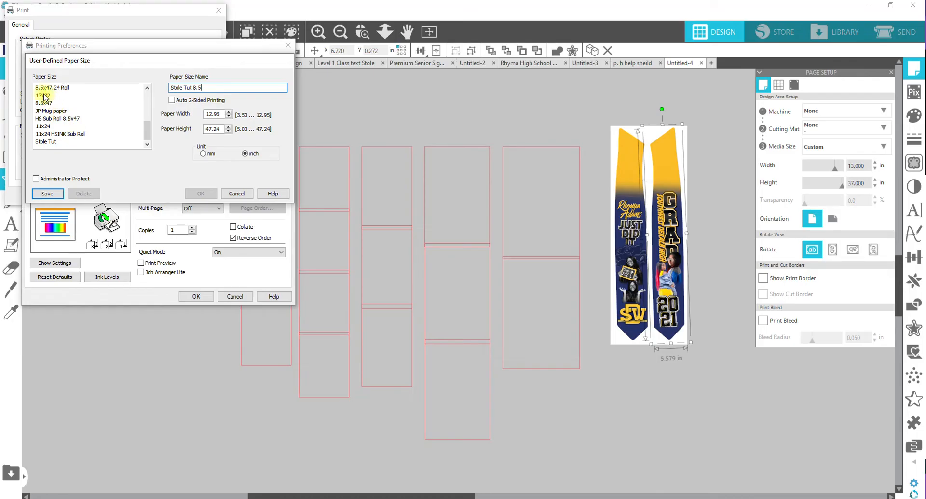
{"action": "scroll", "coordinate": [64, 114], "scroll_direction": "up", "scroll_amount": 1}
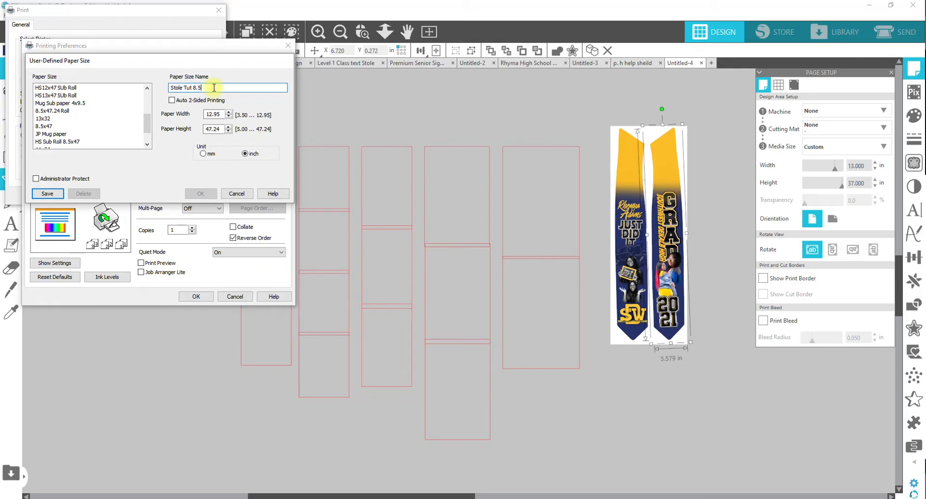
{"action": "left_click_drag", "start_coordinate": [221, 116], "coordinate": [192, 116]}
{"action": "type", "text": "8.5"}
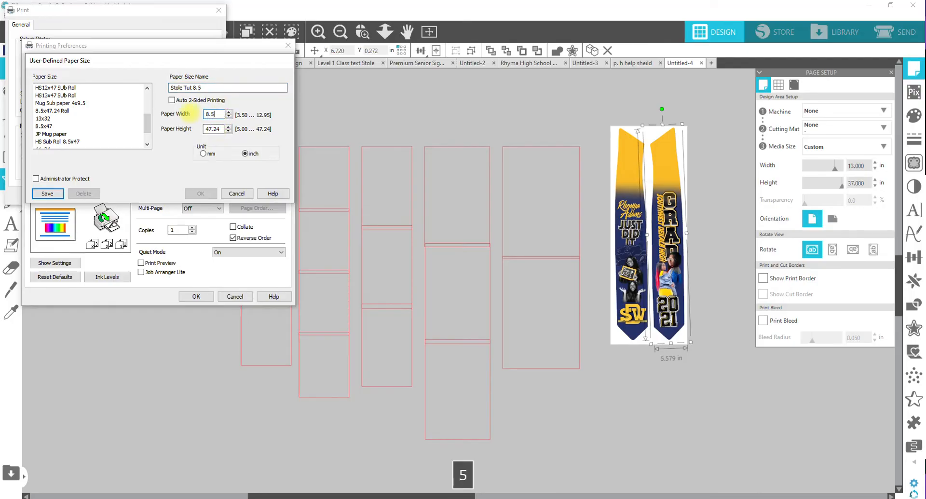
{"action": "key", "text": "Tab"}
{"action": "key", "text": "Tab"}
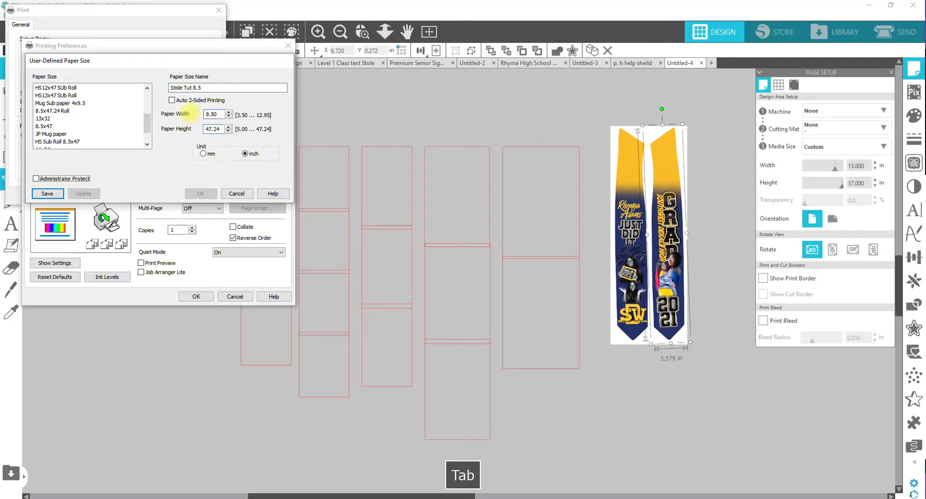
{"action": "left_click", "coordinate": [47, 193]}
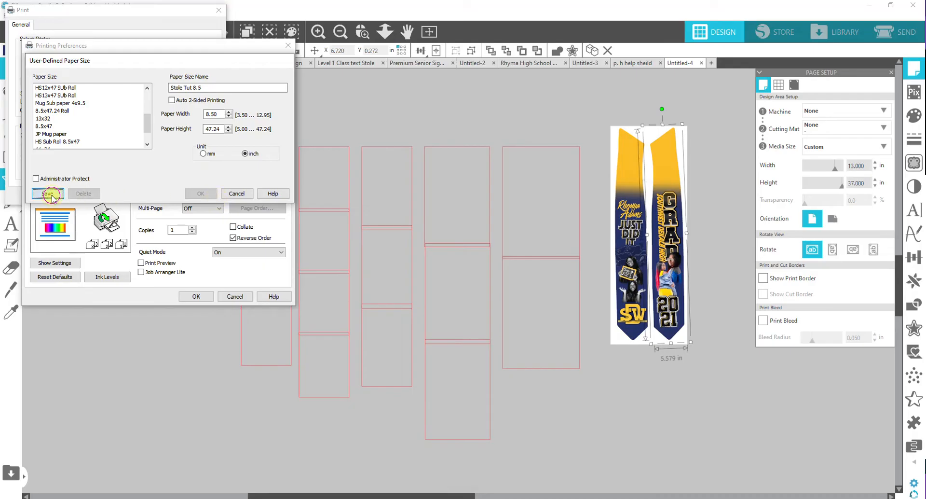
{"action": "left_click", "coordinate": [201, 194]}
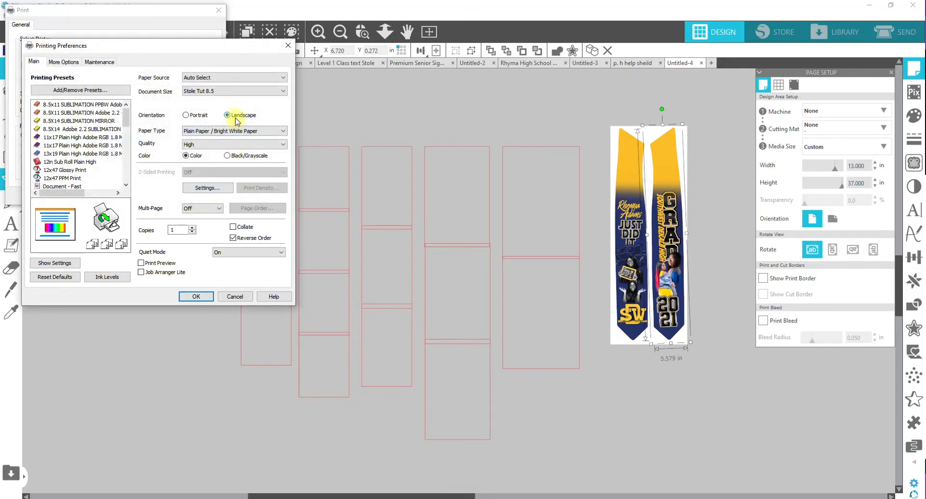
Step: Set the print orientation to Portrait and keep the quality at High
{"action": "left_click", "coordinate": [186, 115]}
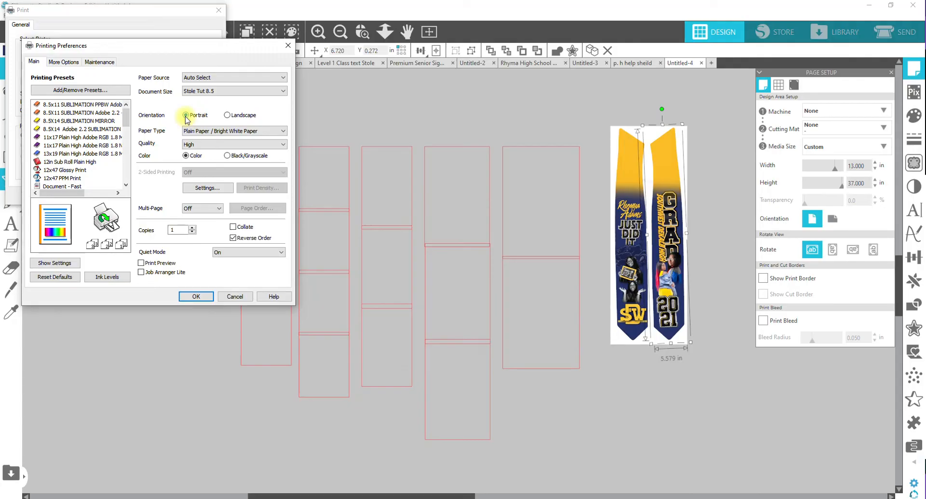
{"action": "left_click", "coordinate": [193, 146]}
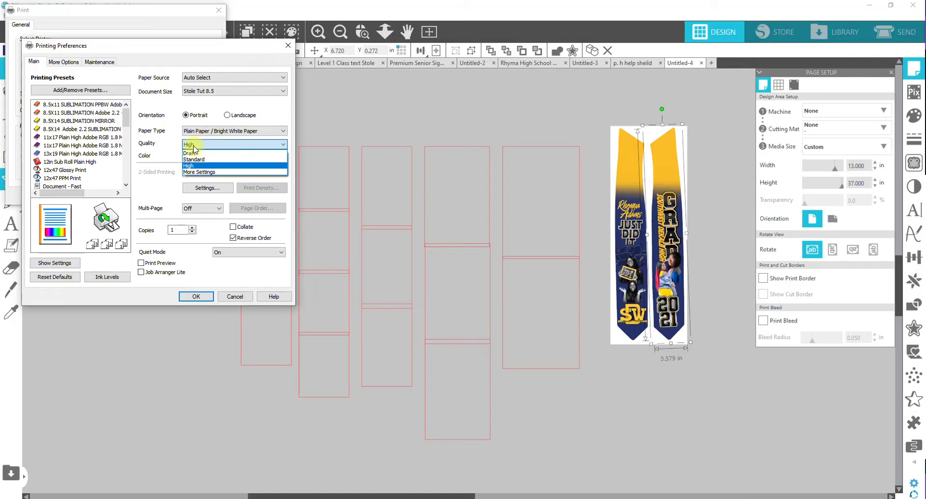
{"action": "left_click", "coordinate": [193, 145]}
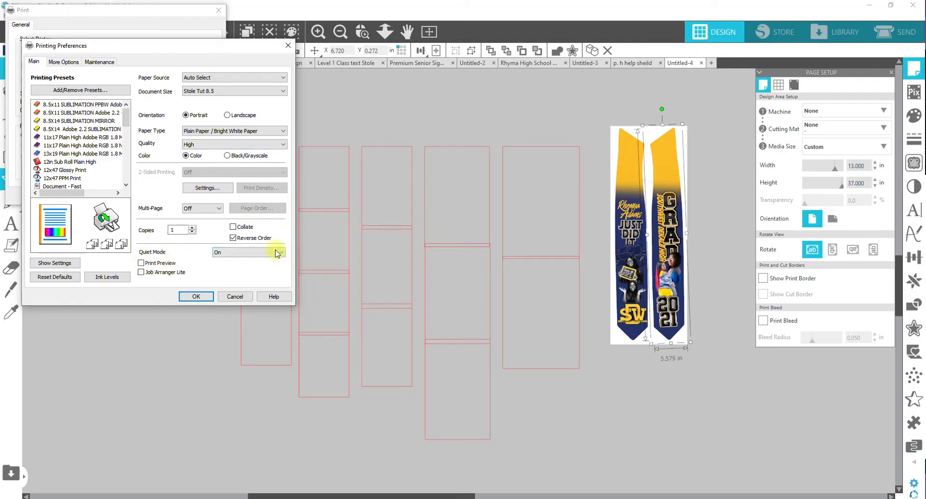
Step: Confirm Adobe RGB color mode and gamma 1.8 in the advanced custom color correction, and look through the printing presets
{"action": "left_click", "coordinate": [74, 64]}
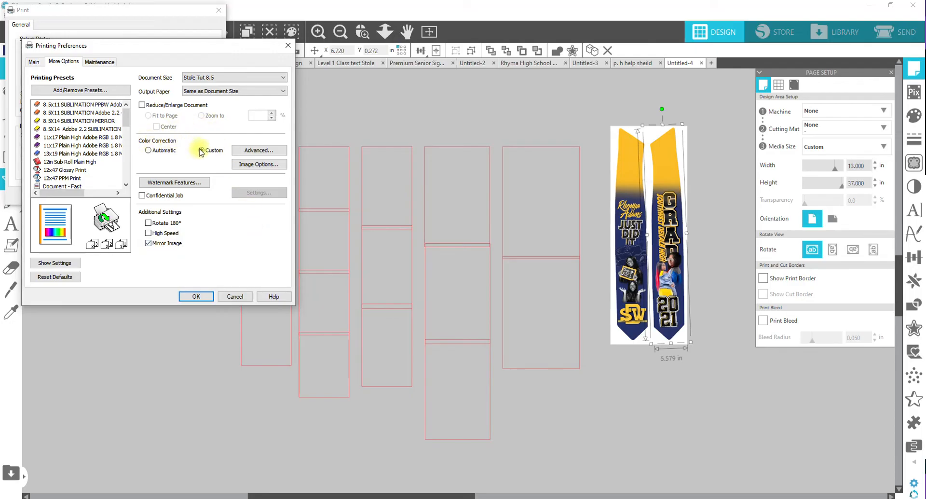
{"action": "left_click", "coordinate": [243, 150]}
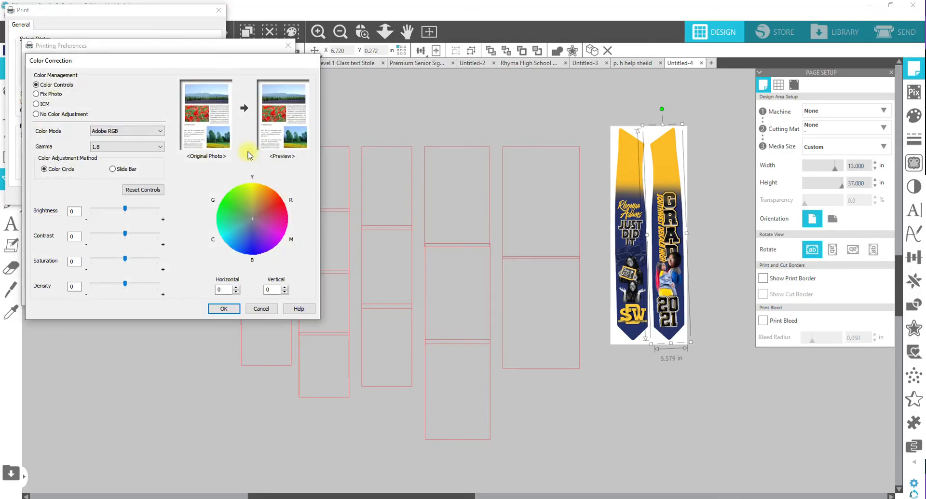
{"action": "left_click", "coordinate": [126, 132]}
{"action": "left_click", "coordinate": [125, 146]}
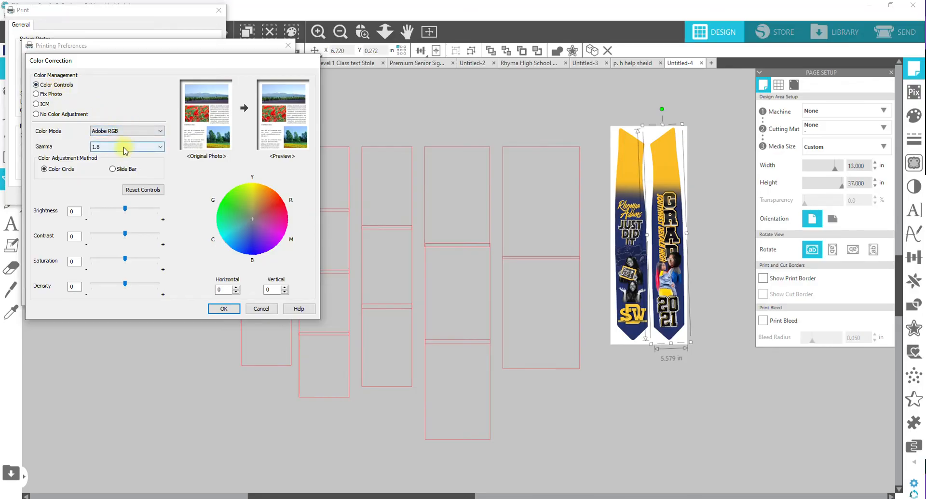
{"action": "left_click", "coordinate": [223, 308]}
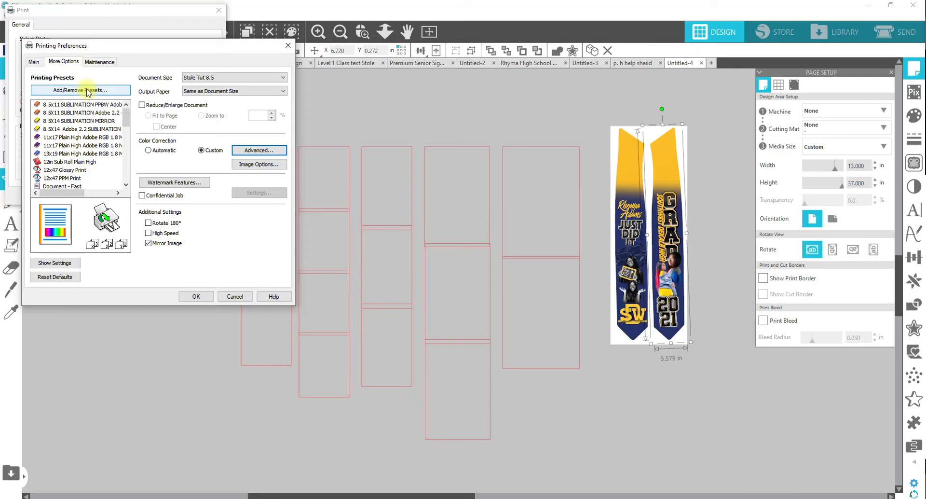
{"action": "scroll", "coordinate": [67, 154], "scroll_direction": "down", "scroll_amount": 4}
{"action": "scroll", "coordinate": [66, 160], "scroll_direction": "up", "scroll_amount": 4}
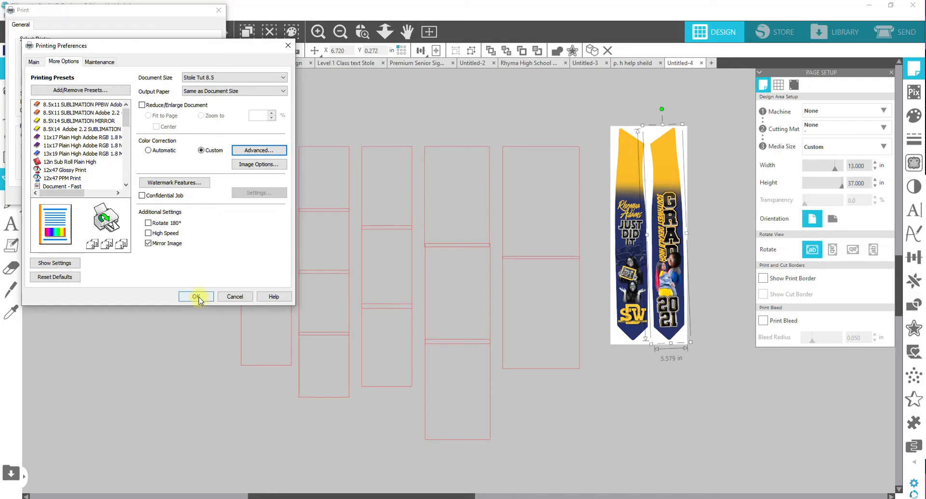
Step: Switch the document size to Stole Tut and apply the printer settings without printing
{"action": "left_click", "coordinate": [217, 77]}
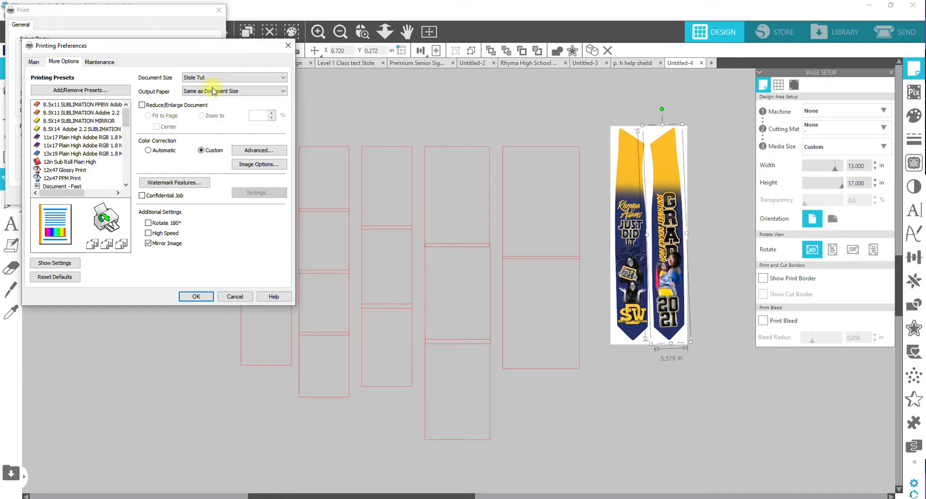
{"action": "left_click", "coordinate": [198, 296]}
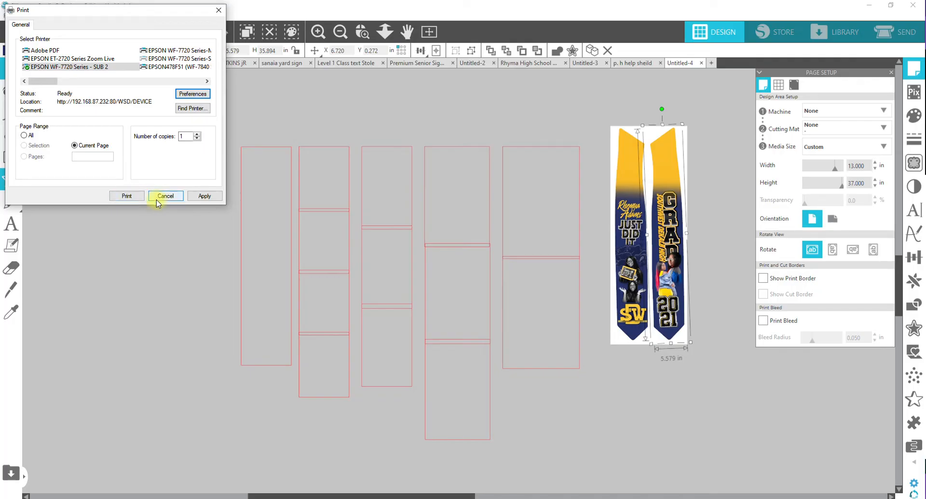
{"action": "left_click", "coordinate": [202, 196]}
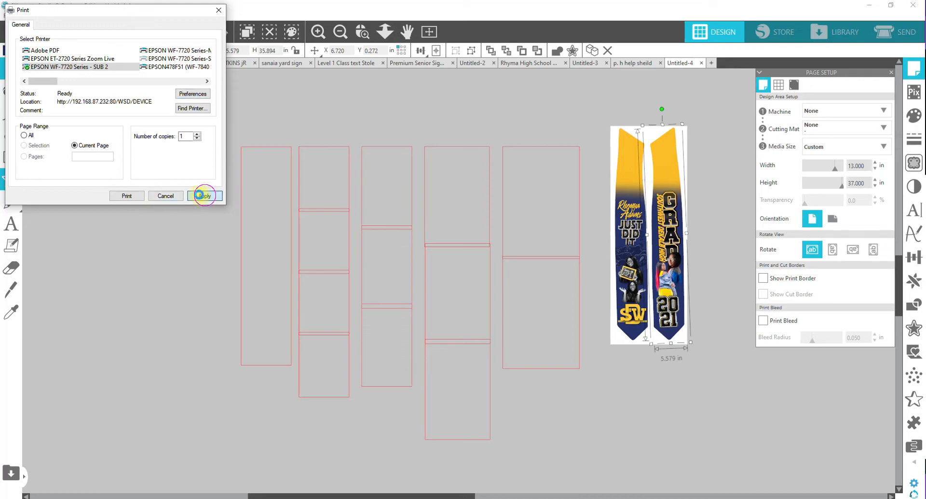
{"action": "left_click", "coordinate": [165, 196]}
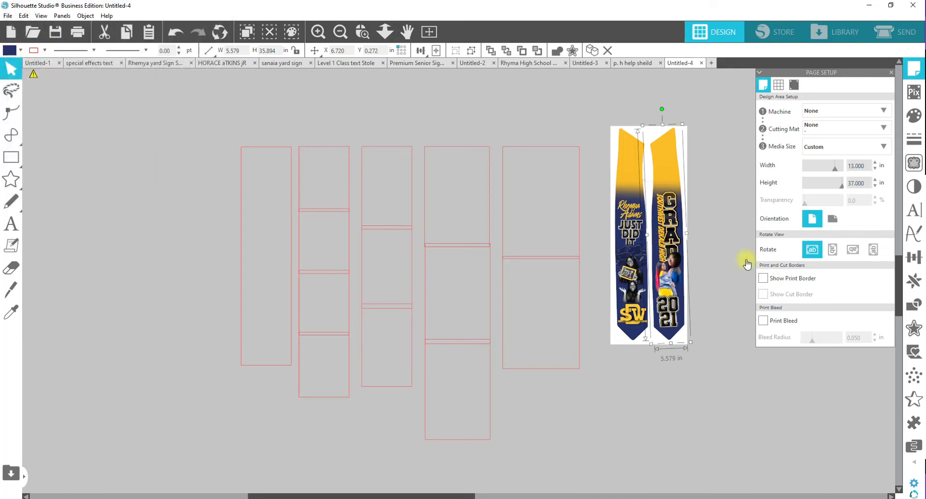
Step: Show the print border on the 13 x 37 in page and deselect the GRAD stole panel
{"action": "left_click", "coordinate": [766, 279]}
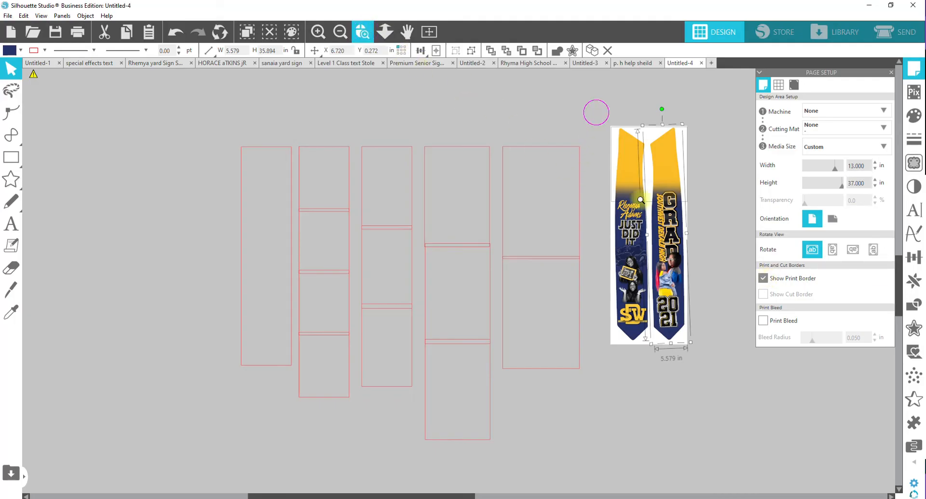
{"action": "key", "text": "ctrl+0"}
{"action": "left_click", "coordinate": [542, 116]}
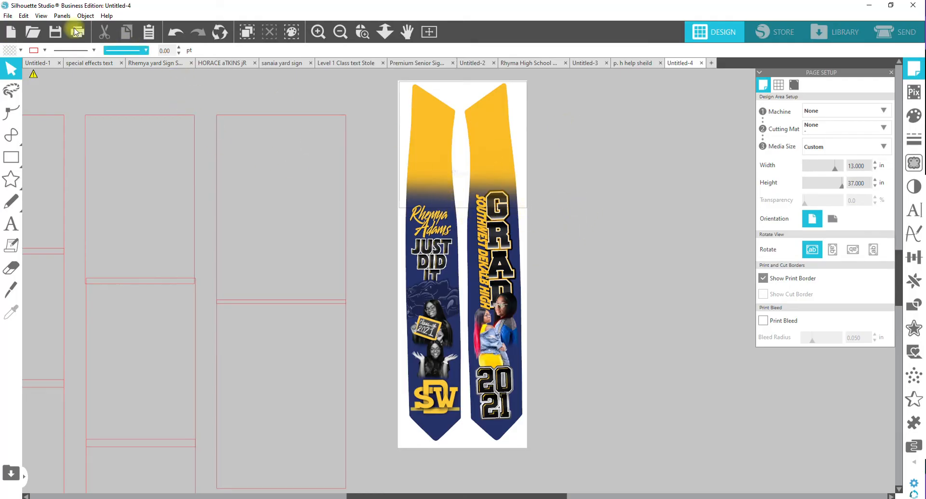
Step: Reopen the printing preferences, set the Stole Tut document to Portrait orientation, and apply the settings without printing
{"action": "left_click", "coordinate": [7, 16]}
{"action": "left_click", "coordinate": [49, 167]}
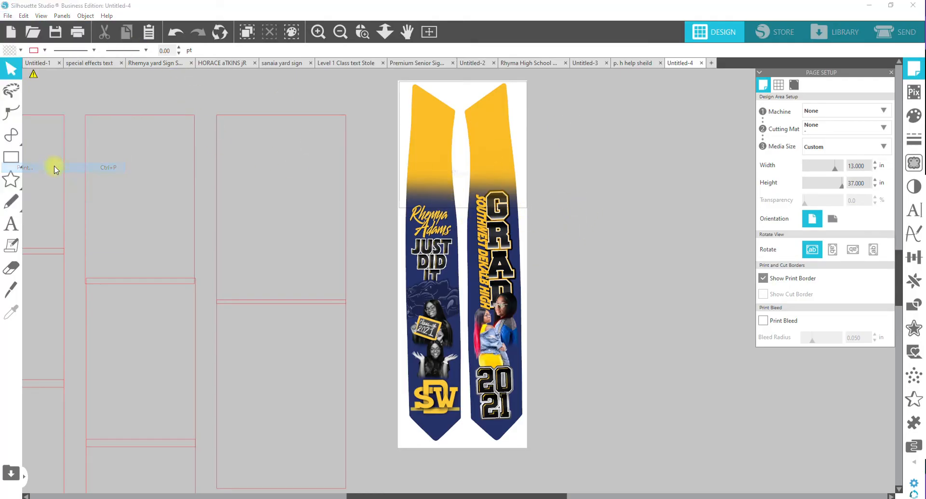
{"action": "left_click", "coordinate": [189, 97]}
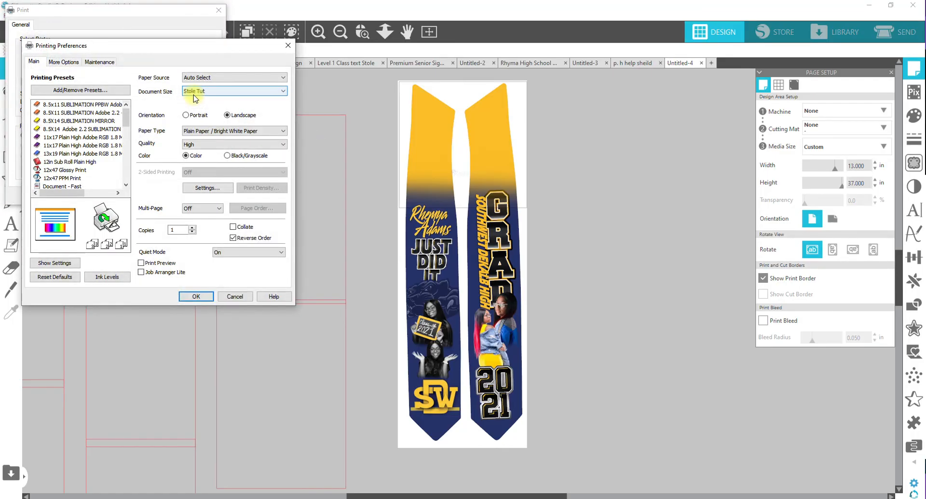
{"action": "left_click", "coordinate": [227, 116]}
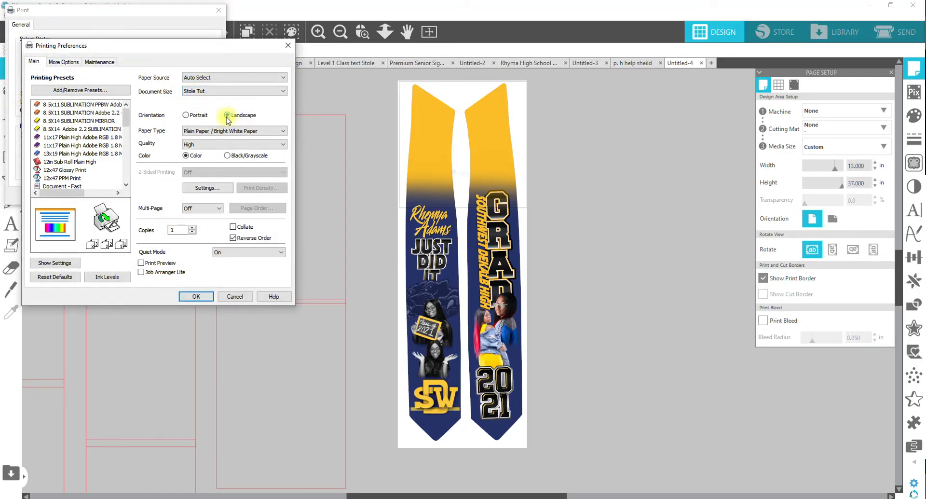
{"action": "left_click", "coordinate": [186, 115]}
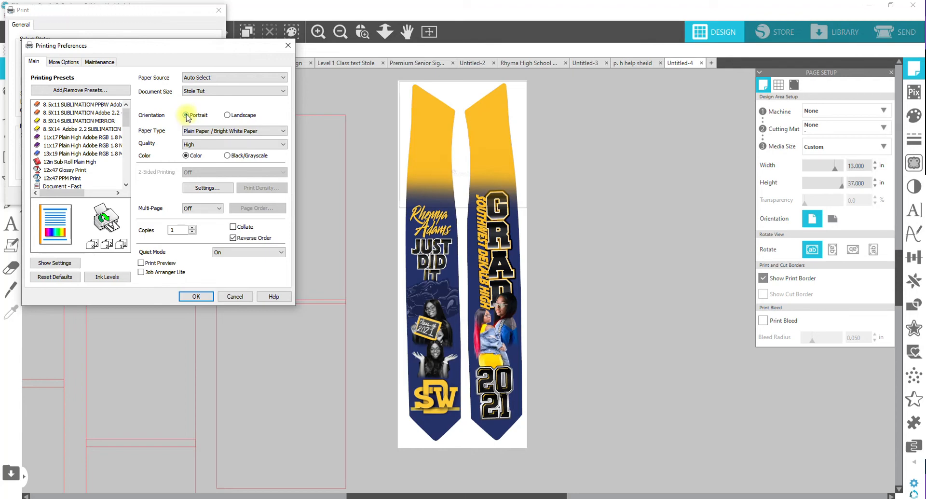
{"action": "left_click", "coordinate": [196, 296]}
{"action": "left_click", "coordinate": [203, 195]}
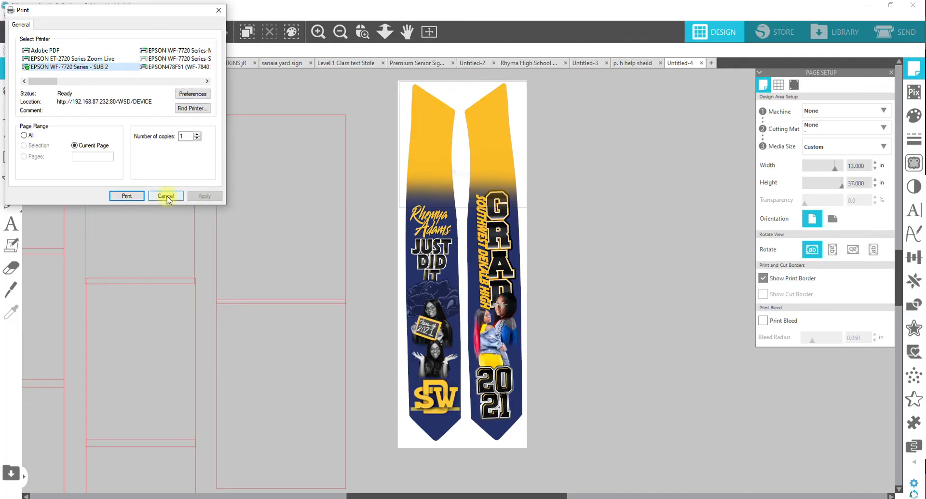
{"action": "left_click", "coordinate": [165, 196]}
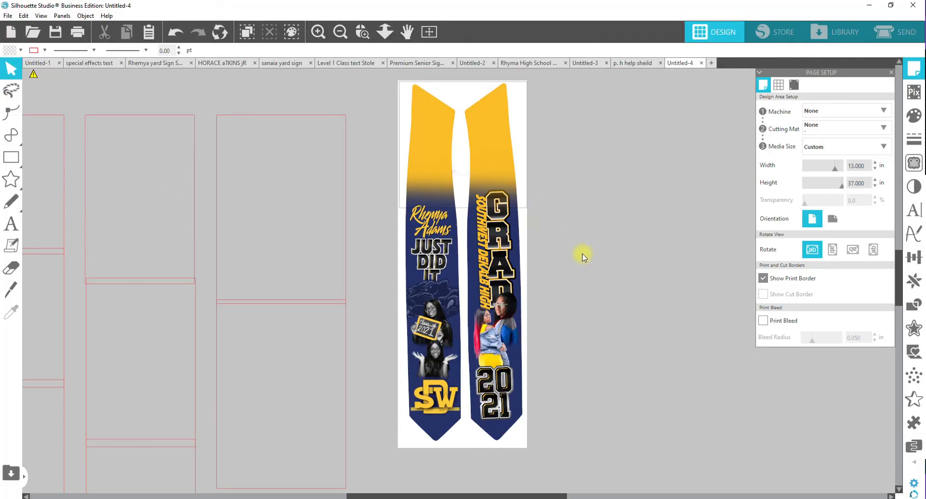
Step: Reopen the printing preferences, load the HS Sub Roll 13x47 printing preset, and set the orientation to Portrait
{"action": "left_click", "coordinate": [403, 208]}
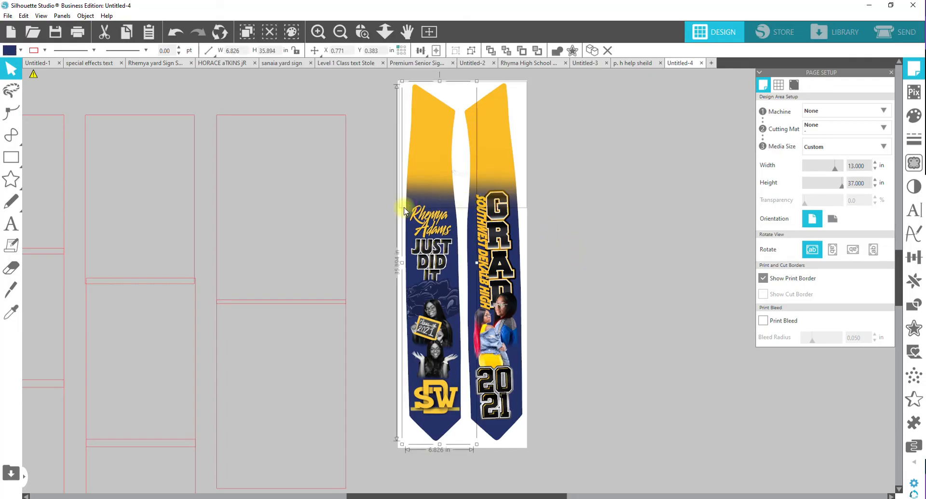
{"action": "left_click", "coordinate": [399, 201]}
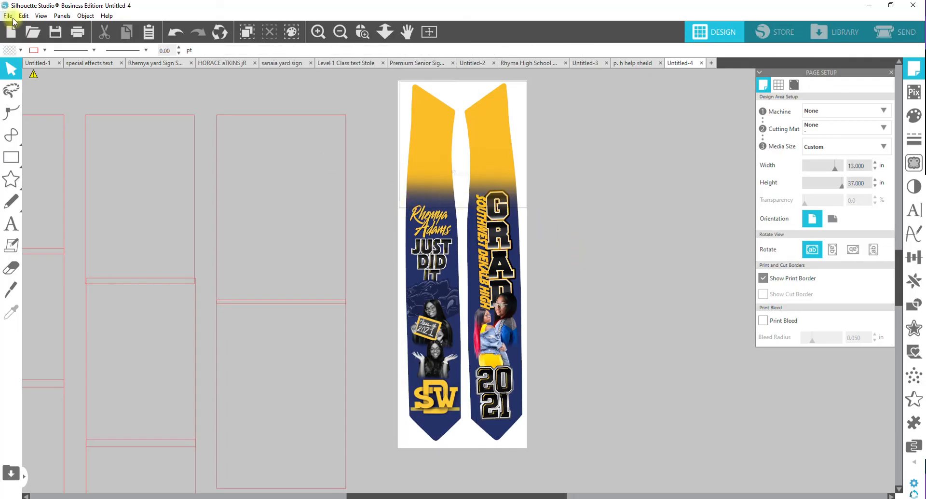
{"action": "left_click", "coordinate": [8, 16]}
{"action": "left_click", "coordinate": [26, 167]}
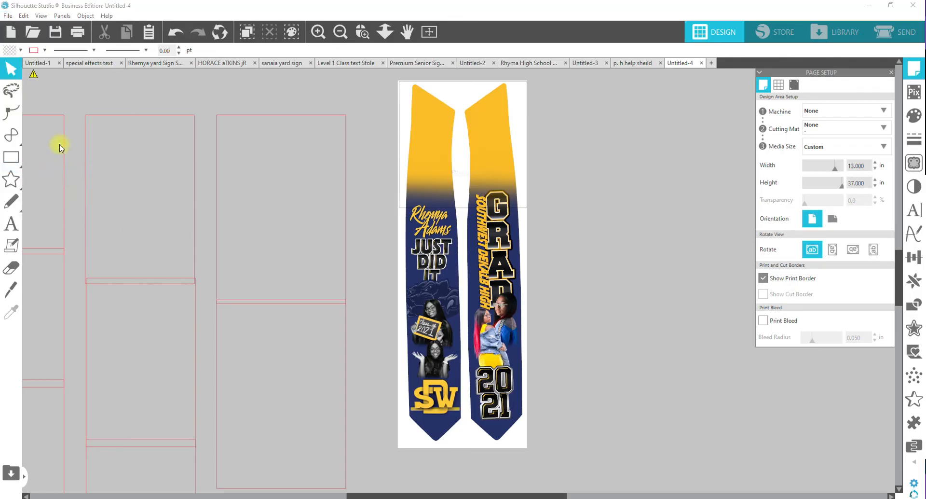
{"action": "left_click", "coordinate": [199, 94]}
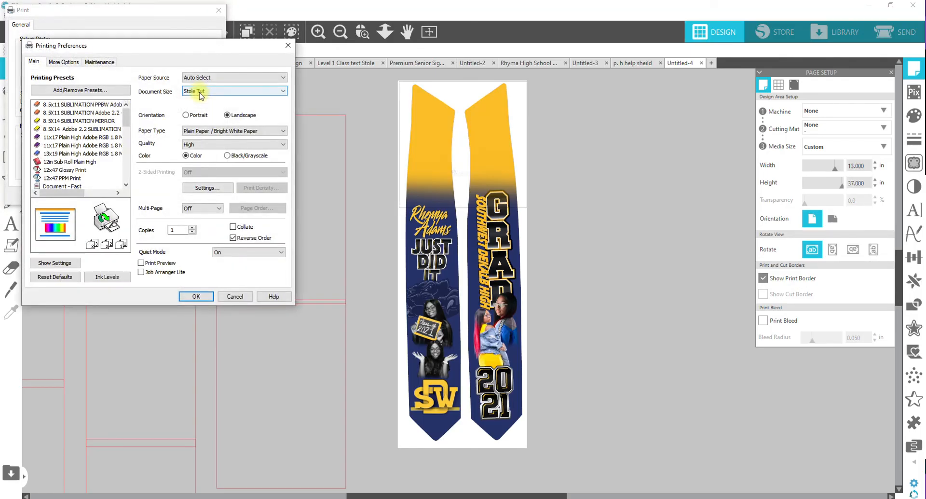
{"action": "left_click", "coordinate": [185, 114]}
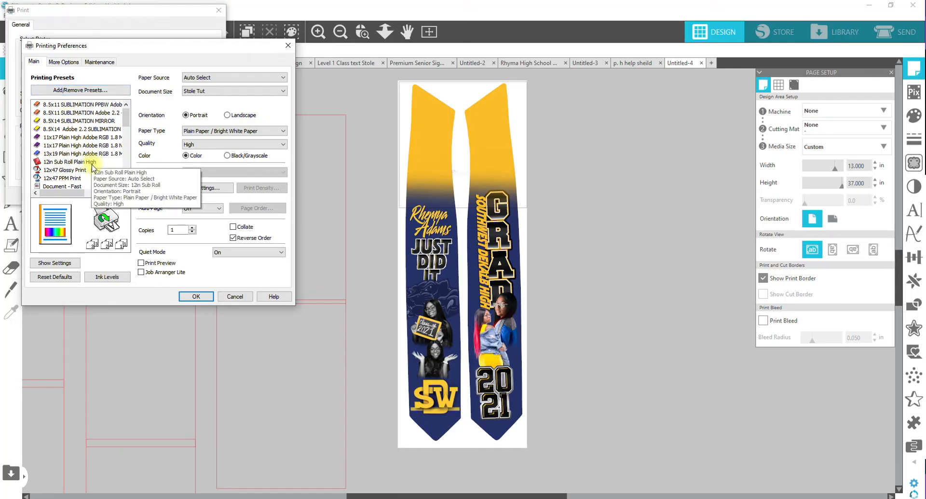
{"action": "scroll", "coordinate": [72, 166], "scroll_direction": "down", "scroll_amount": 2}
{"action": "scroll", "coordinate": [72, 167], "scroll_direction": "down", "scroll_amount": 2}
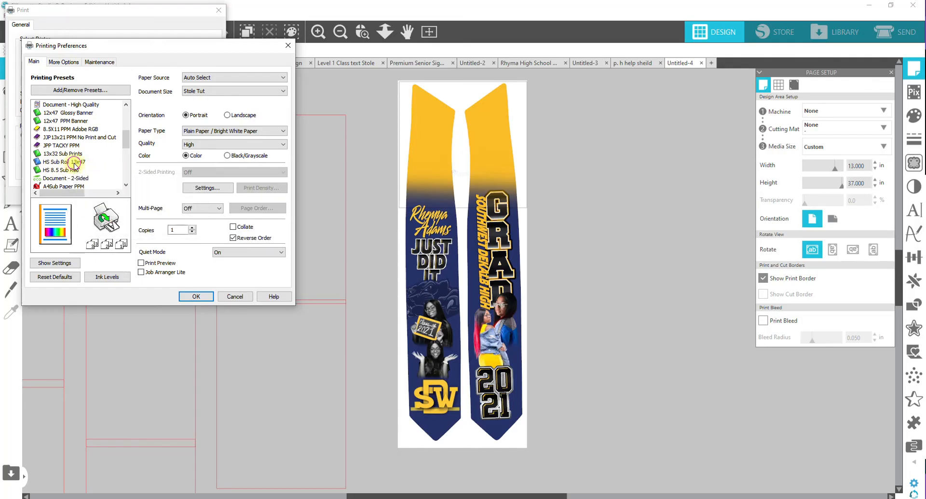
{"action": "left_click", "coordinate": [74, 162]}
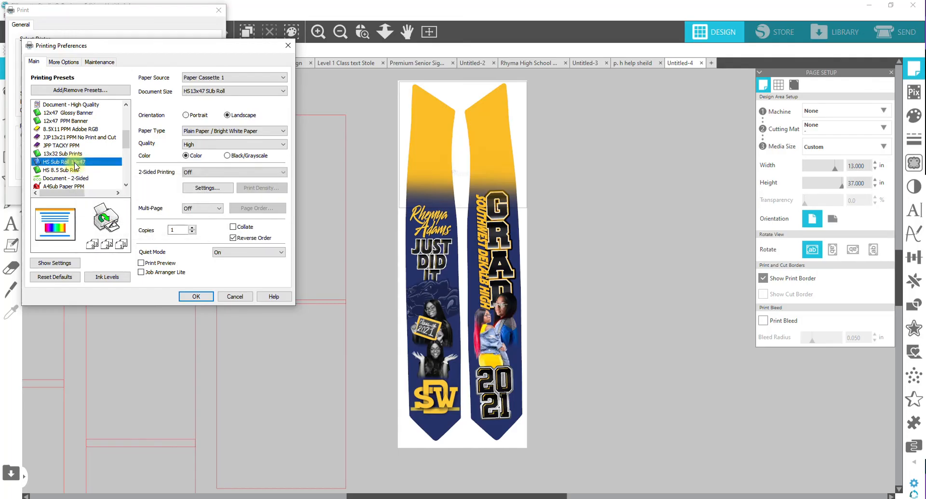
{"action": "left_click", "coordinate": [186, 117]}
Step: Overwrite the saved HS Sub Roll 13x47 preset with the current Portrait settings
{"action": "left_click", "coordinate": [73, 90]}
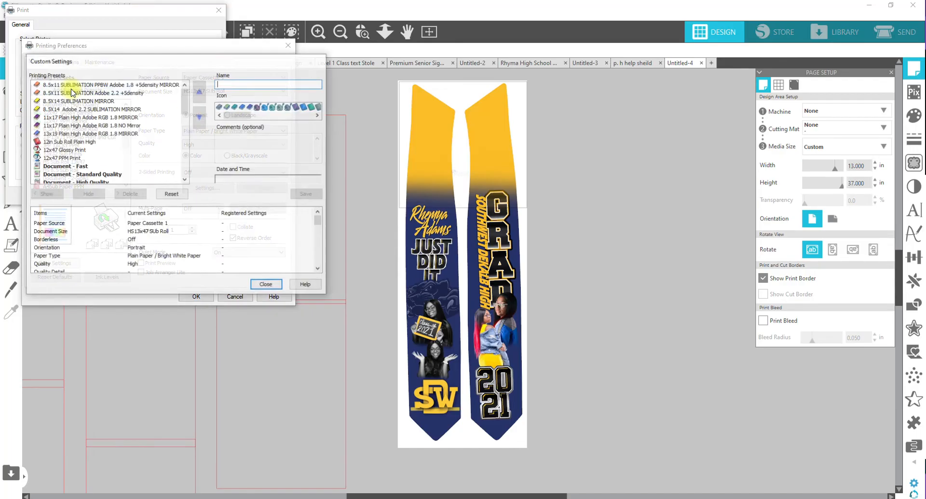
{"action": "scroll", "coordinate": [89, 142], "scroll_direction": "down", "scroll_amount": 4}
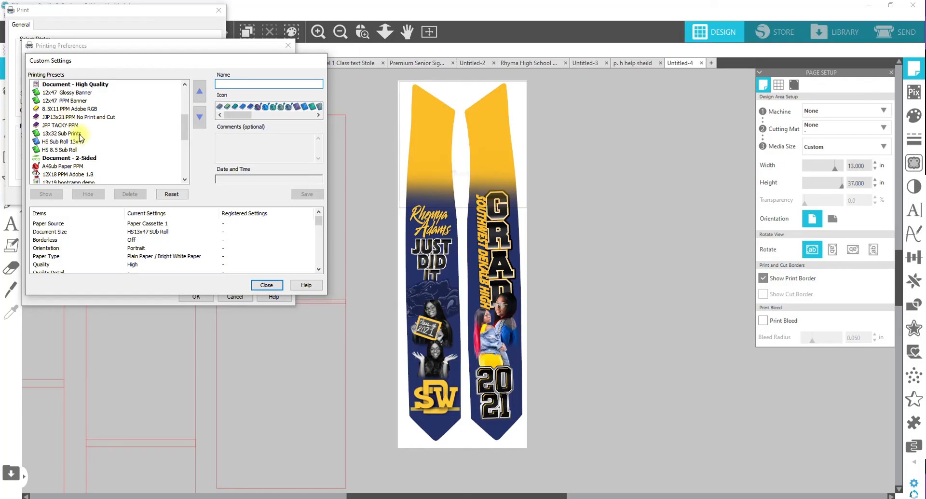
{"action": "left_click", "coordinate": [73, 141]}
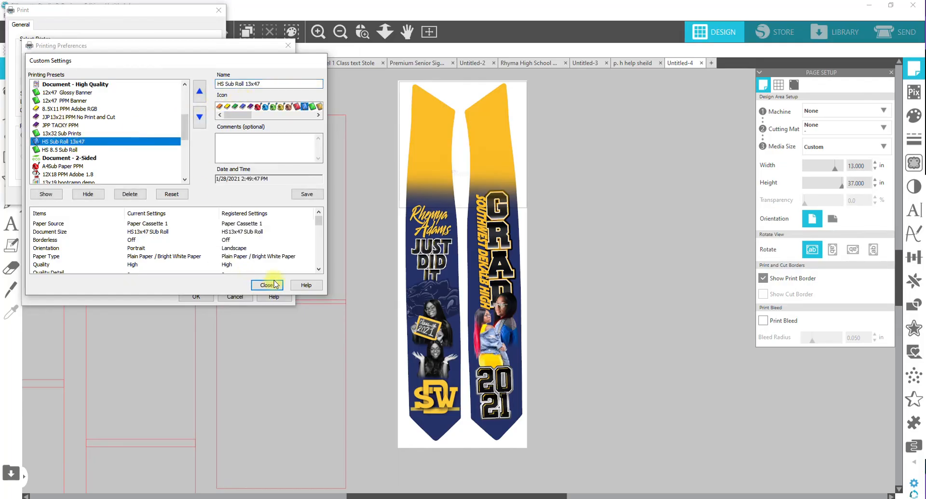
{"action": "left_click", "coordinate": [307, 194]}
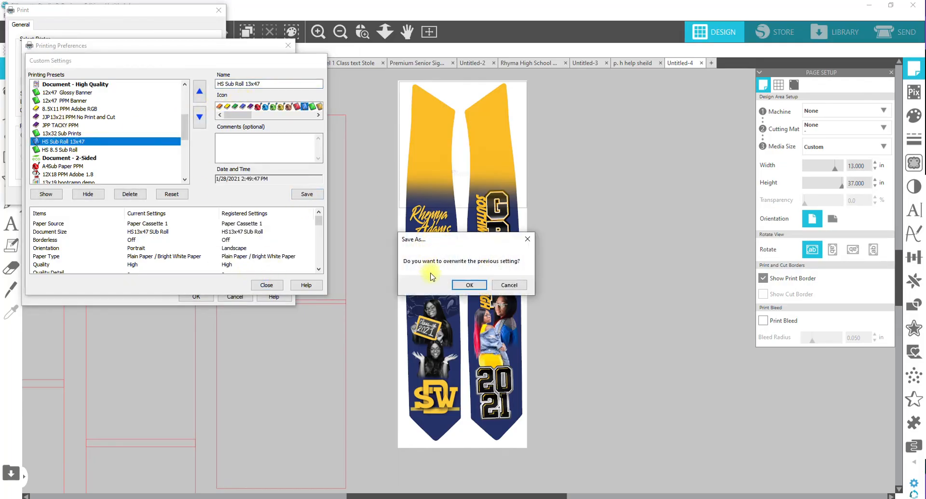
{"action": "left_click", "coordinate": [468, 285]}
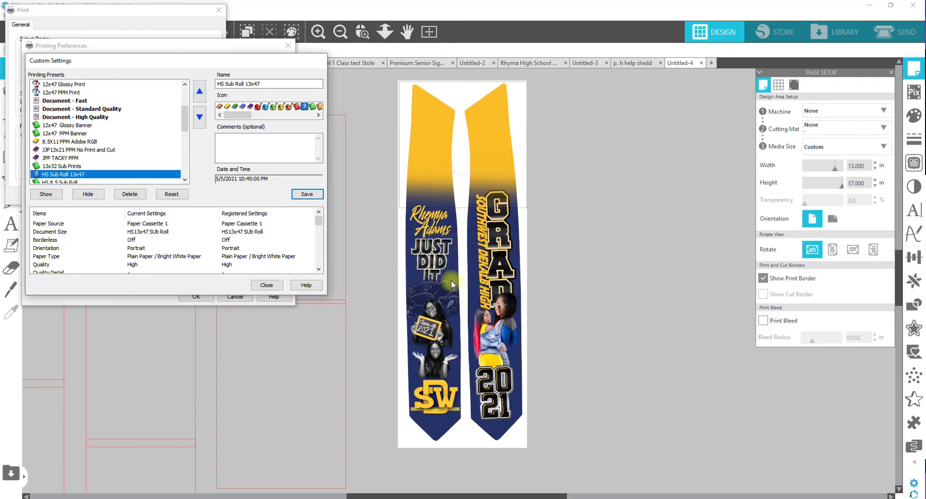
{"action": "left_click", "coordinate": [280, 285]}
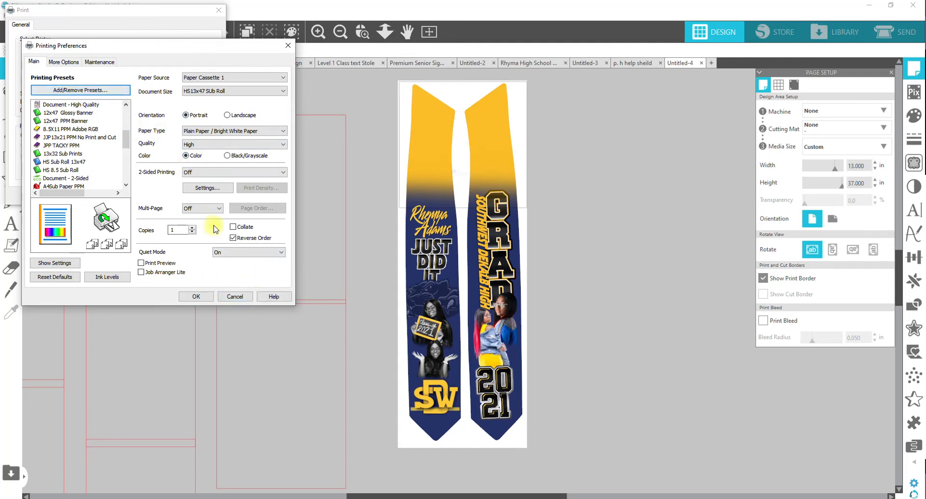
Step: Check the additional print options and the extended settings, and apply the printer settings without printing
{"action": "left_click", "coordinate": [63, 61]}
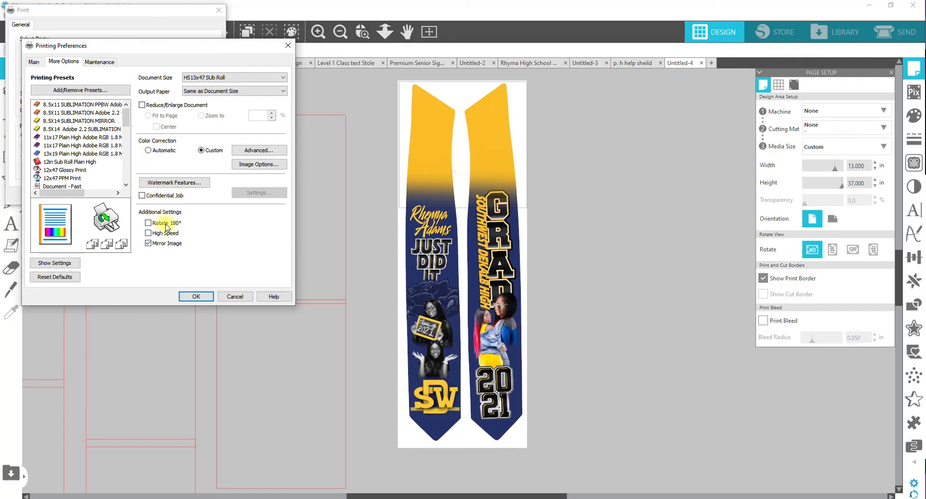
{"action": "left_click", "coordinate": [101, 62]}
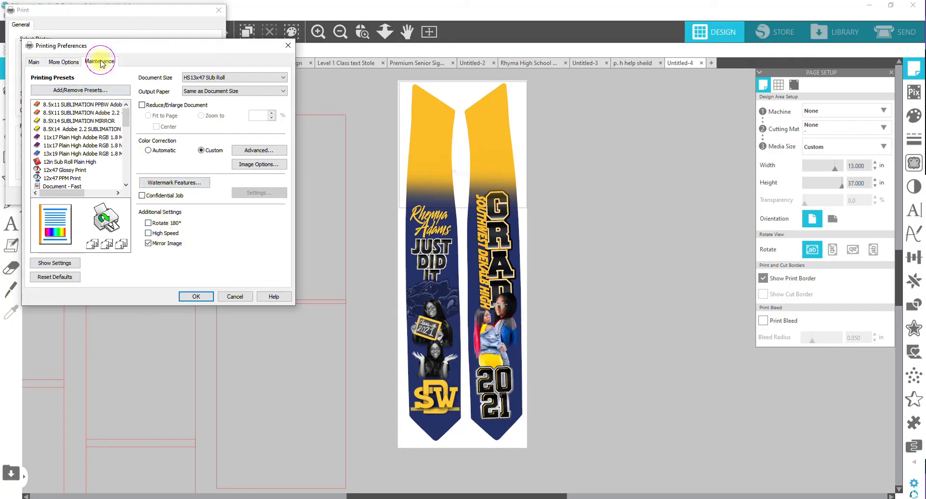
{"action": "left_click", "coordinate": [178, 167]}
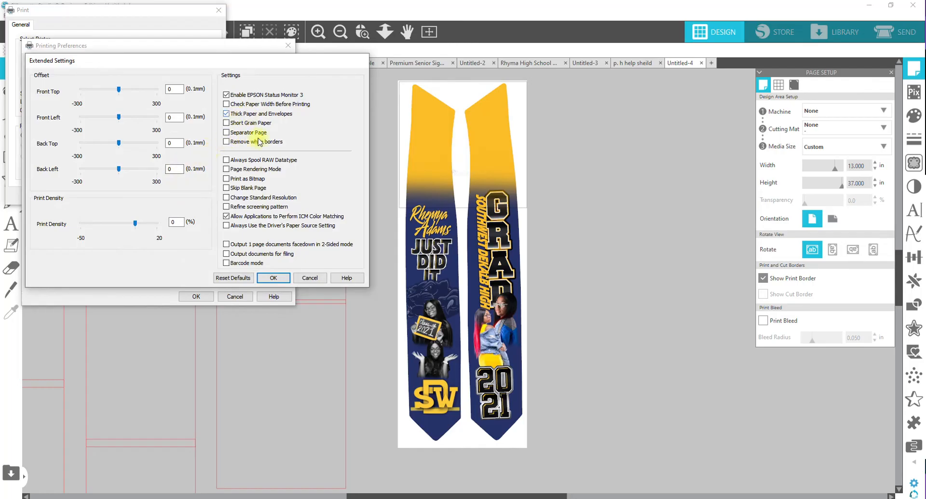
{"action": "left_click", "coordinate": [273, 277]}
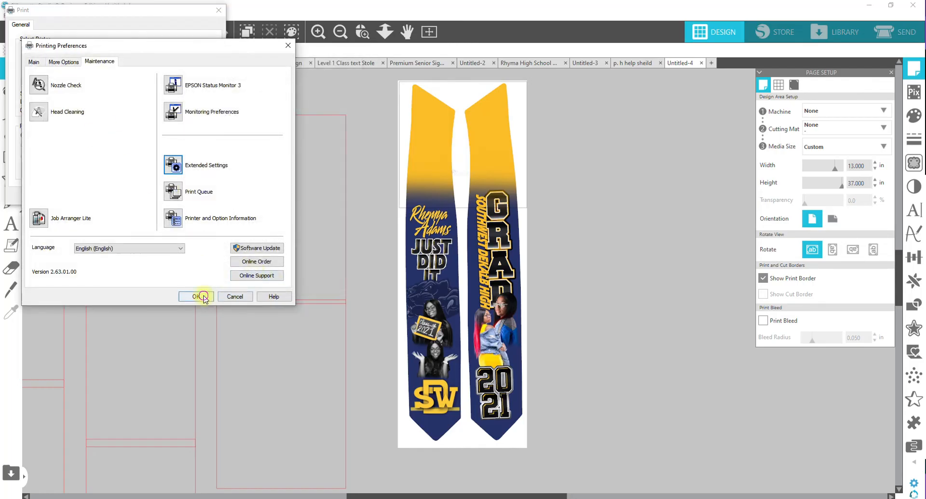
{"action": "left_click", "coordinate": [196, 297]}
{"action": "left_click", "coordinate": [200, 197]}
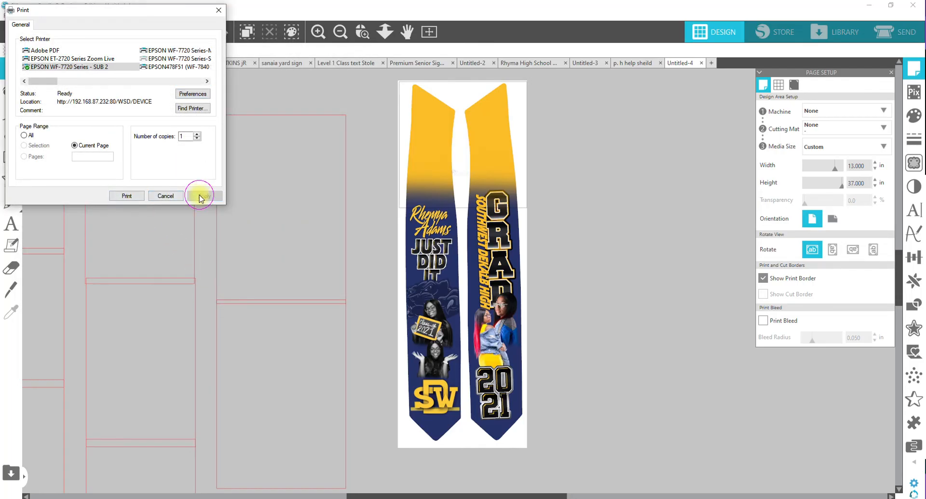
{"action": "left_click", "coordinate": [165, 195]}
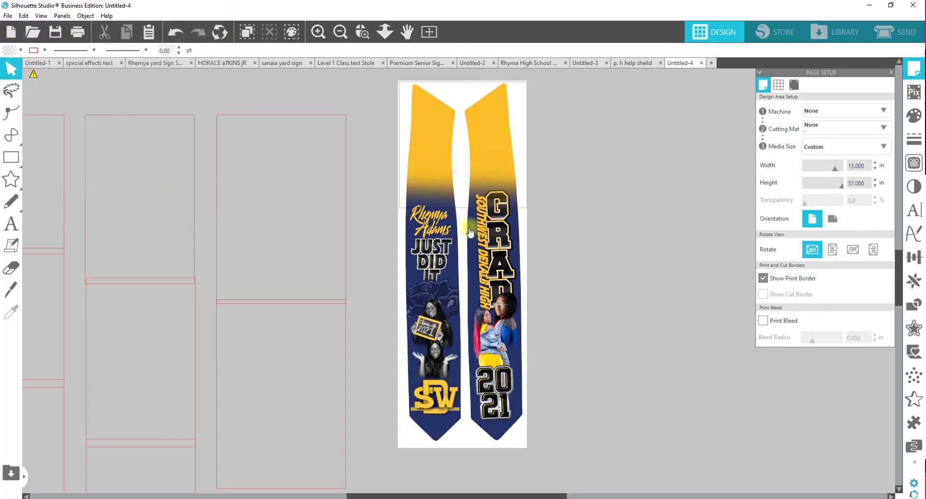
Step: Reopen the printing preferences, set the HS13x47 SUb Roll document to Portrait orientation, and turn on Print Preview
{"action": "left_click", "coordinate": [763, 281]}
{"action": "left_click", "coordinate": [764, 280]}
{"action": "left_click", "coordinate": [4, 16]}
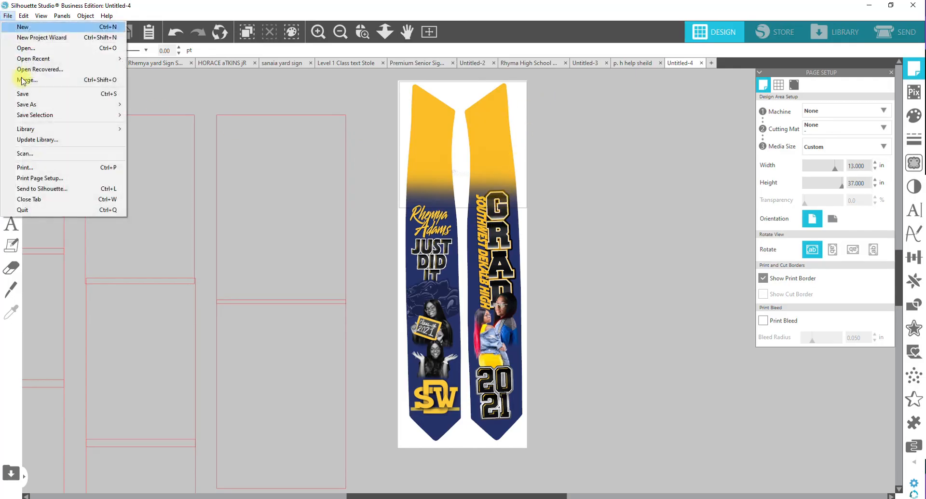
{"action": "left_click", "coordinate": [31, 166]}
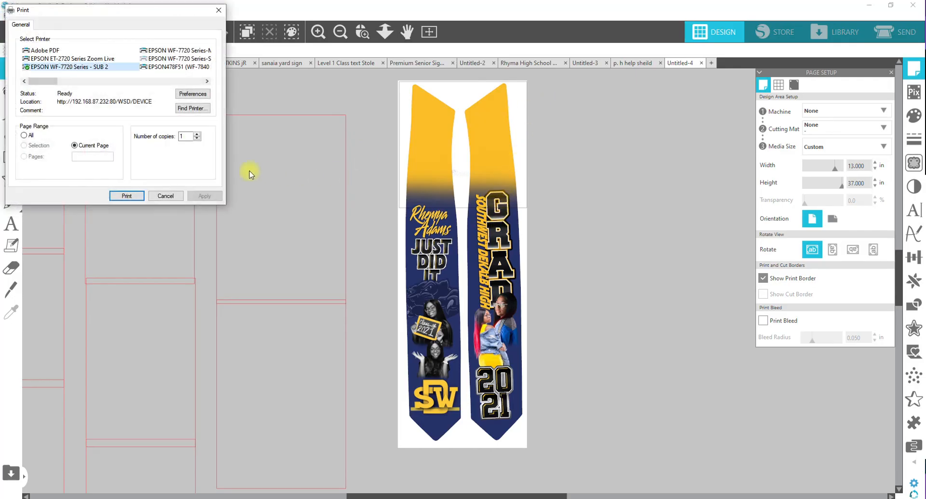
{"action": "left_click", "coordinate": [194, 98]}
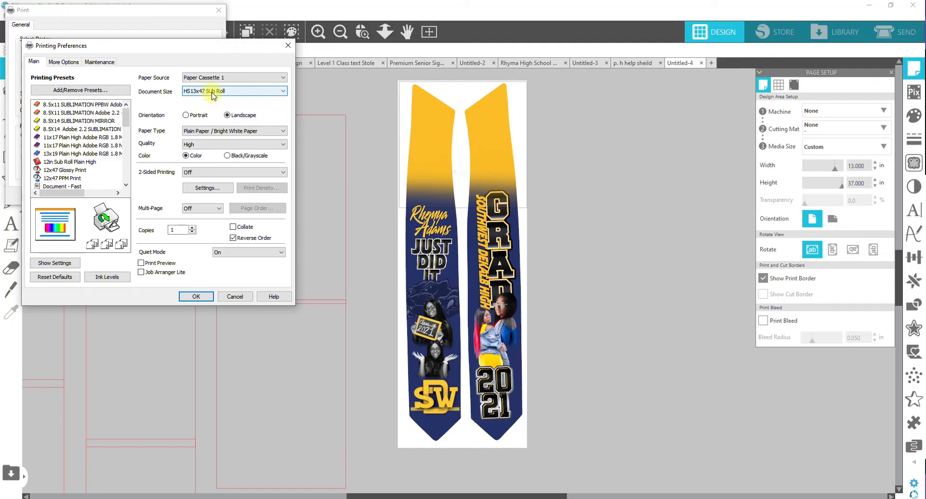
{"action": "left_click", "coordinate": [186, 116]}
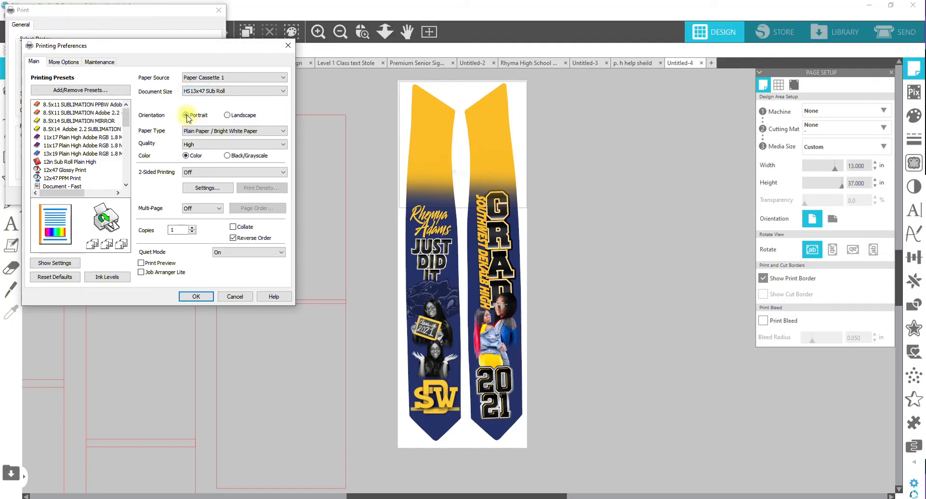
{"action": "left_click", "coordinate": [141, 262]}
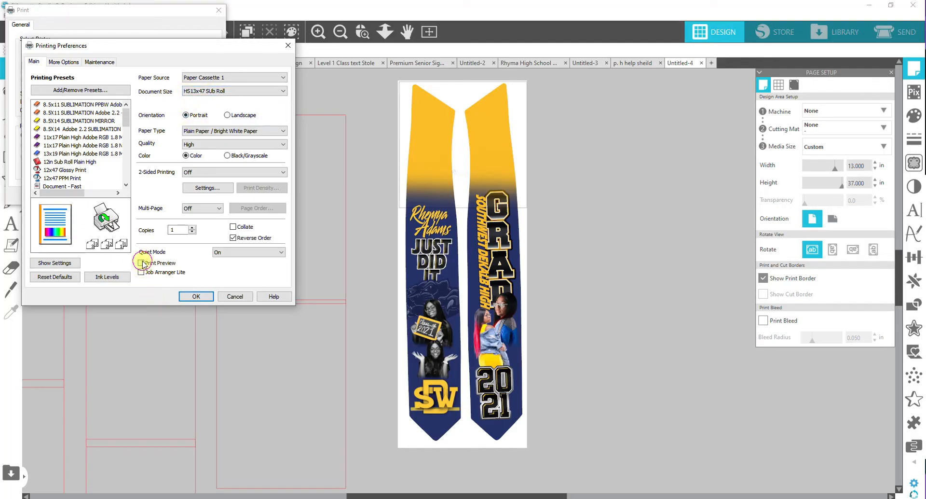
{"action": "left_click", "coordinate": [194, 297]}
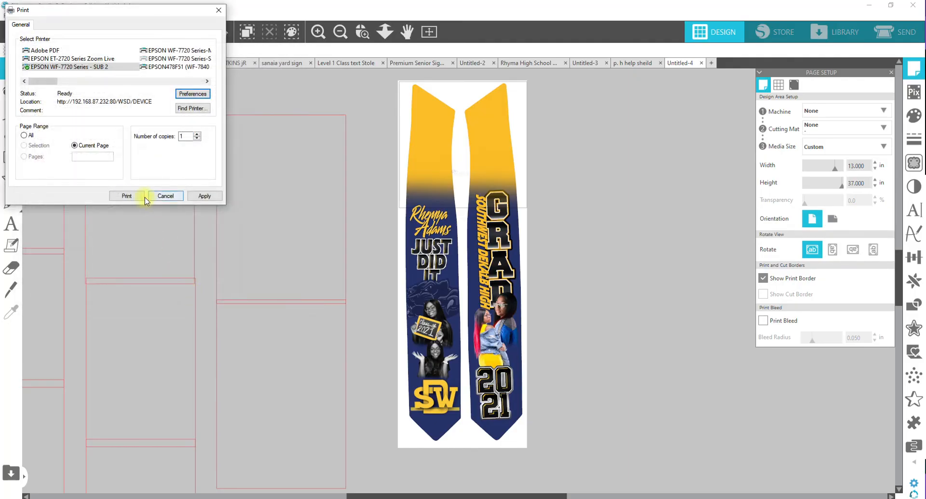
Step: Send the stole to the print preview, examine the mirrored layout on the page, and cancel the print job
{"action": "left_click", "coordinate": [131, 196]}
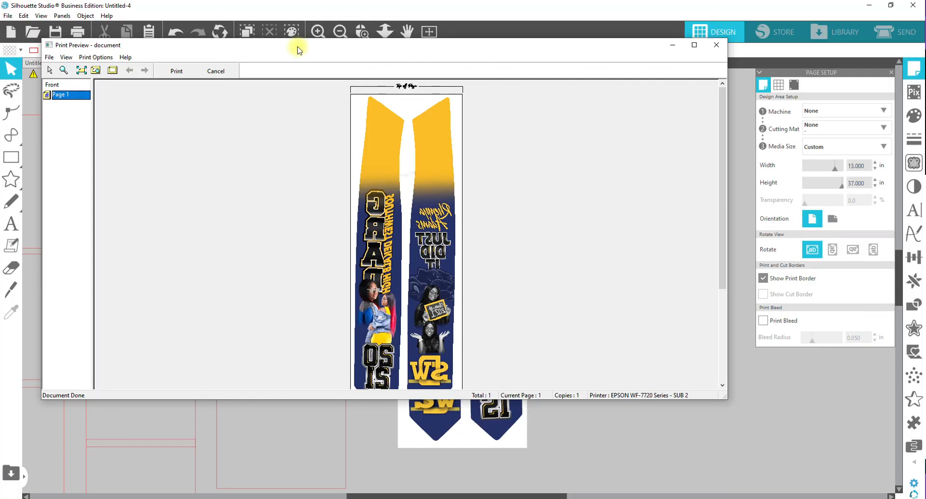
{"action": "left_click_drag", "start_coordinate": [722, 227], "coordinate": [682, 180]}
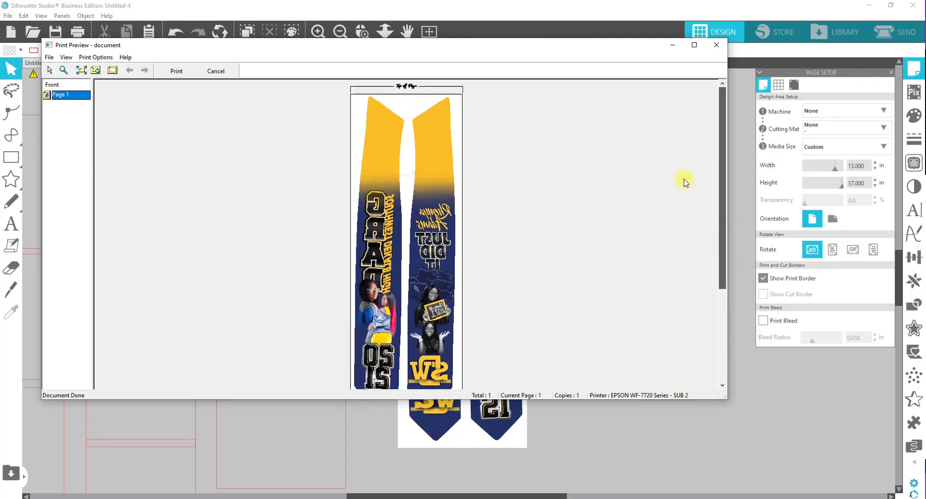
{"action": "left_click", "coordinate": [216, 72]}
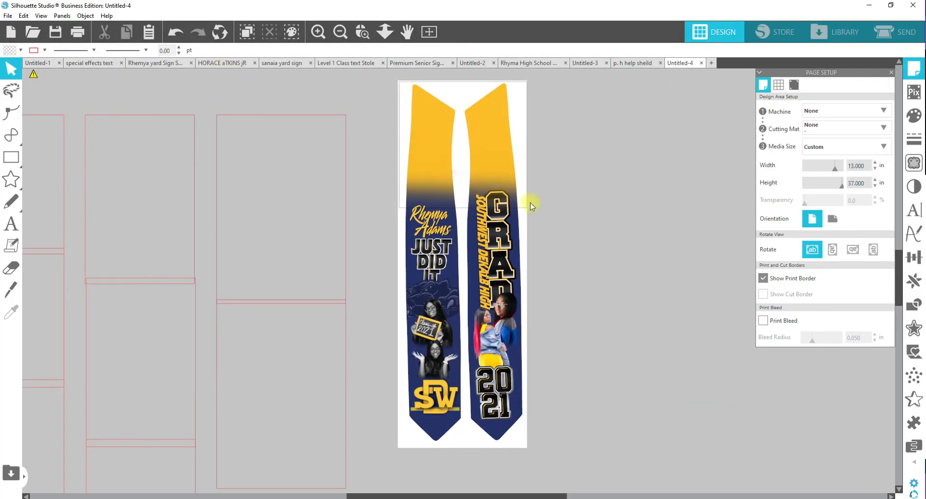